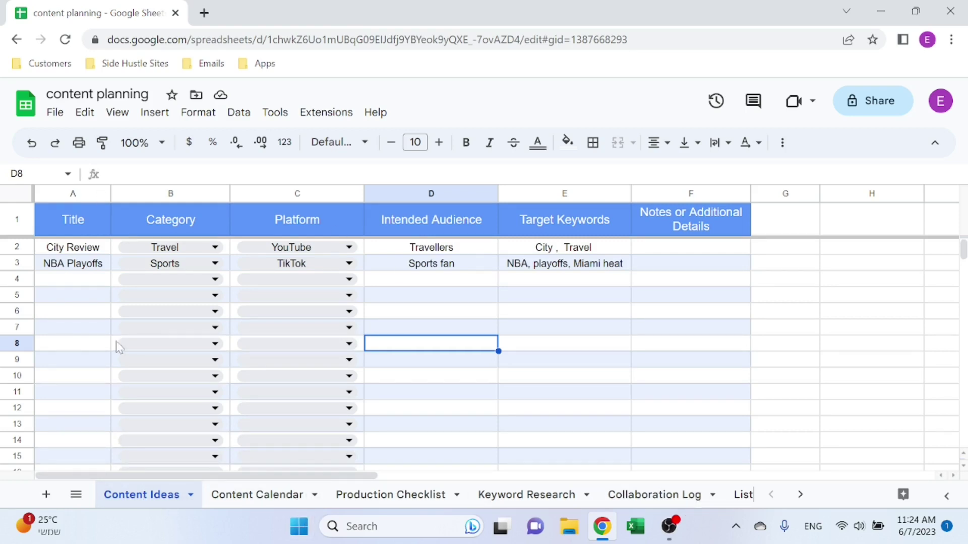
Tour the Content Calendar, Production Checklist, Keyword Research and Collaboration Log sheets, ending on Lists.
left_click(272, 497)
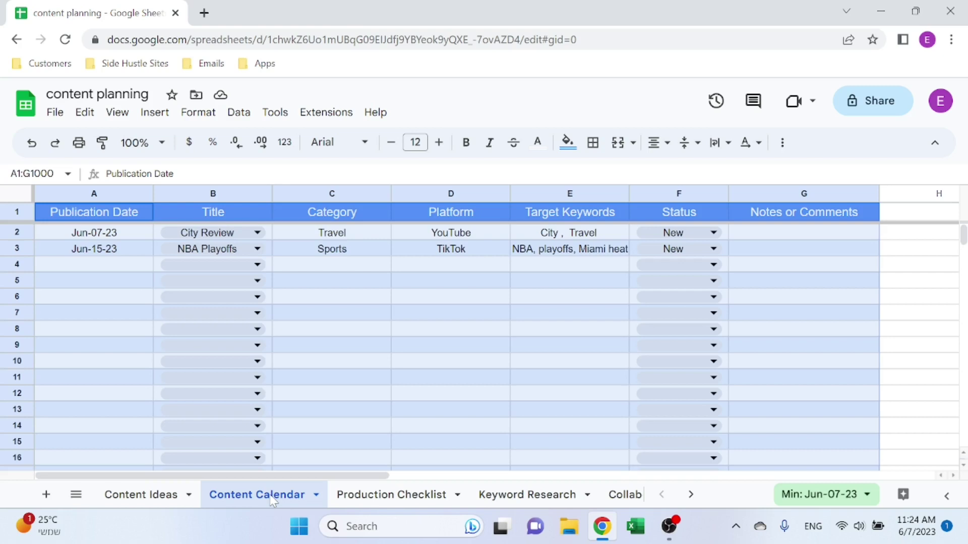
left_click(399, 494)
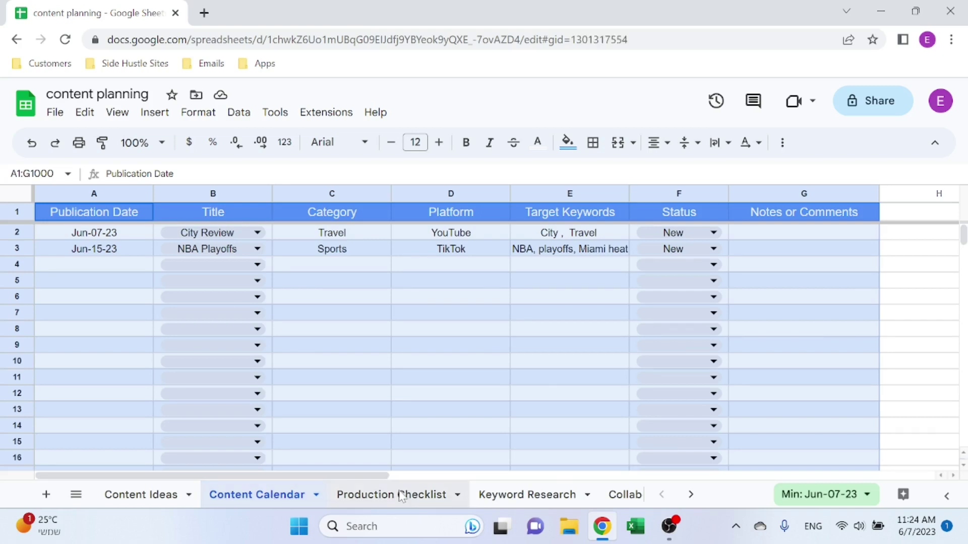
left_click(528, 495)
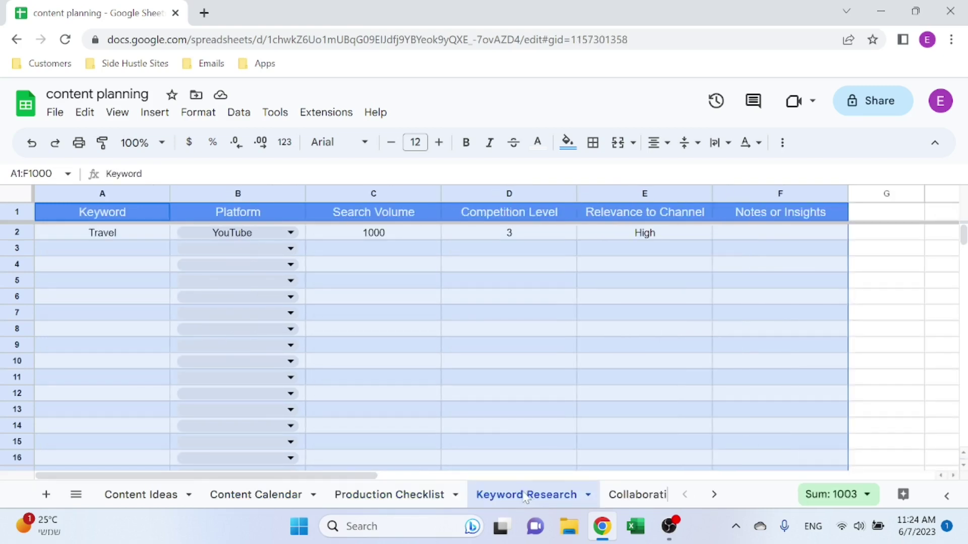
left_click(627, 495)
left_click(655, 496)
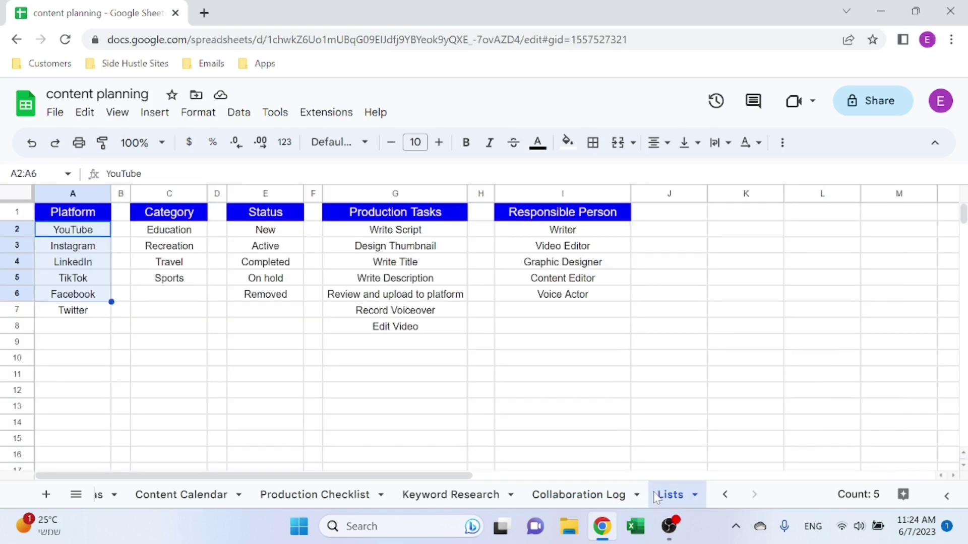
left_click(409, 376)
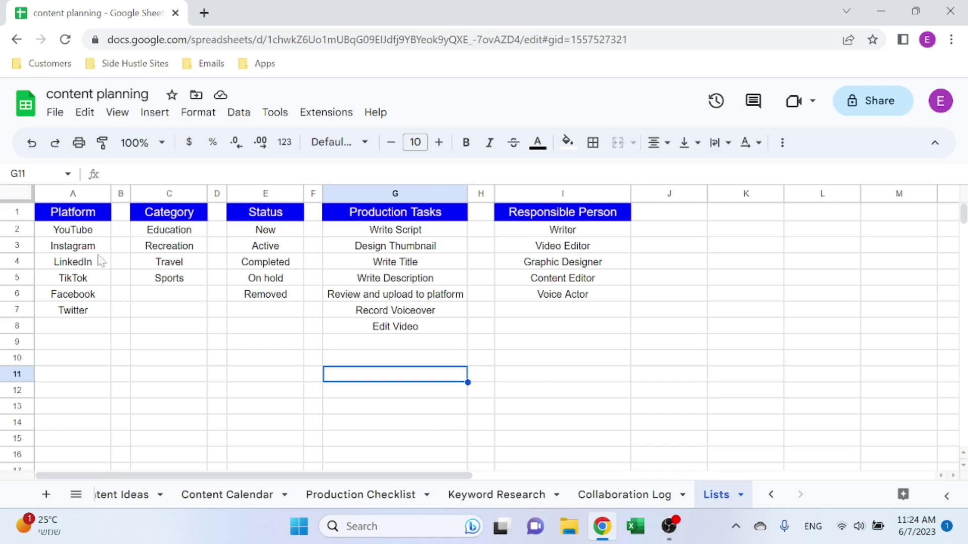
Review the Platform, Category, Status, Production Tasks and Responsible Person lists on the Lists sheet.
left_click(95, 231)
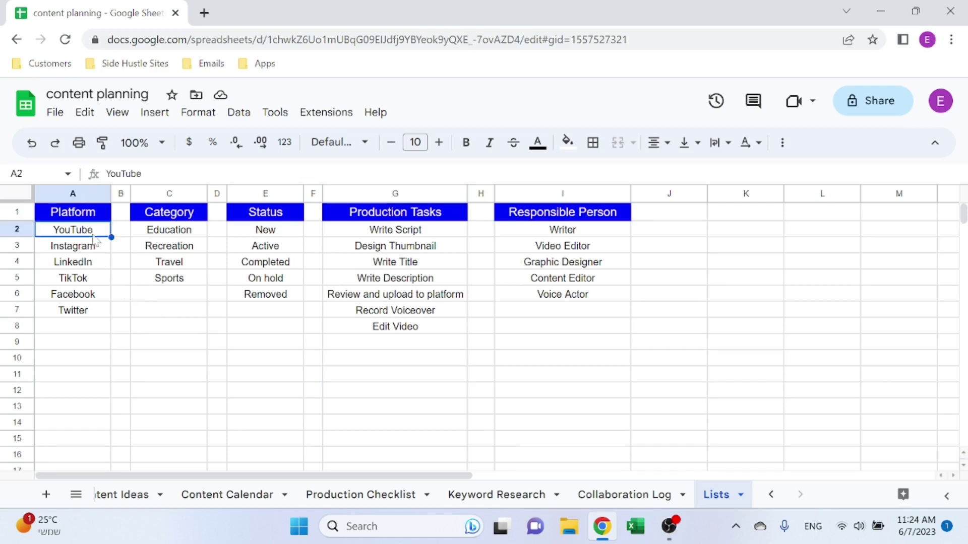
left_click(96, 247)
left_click(96, 263)
left_click(95, 329)
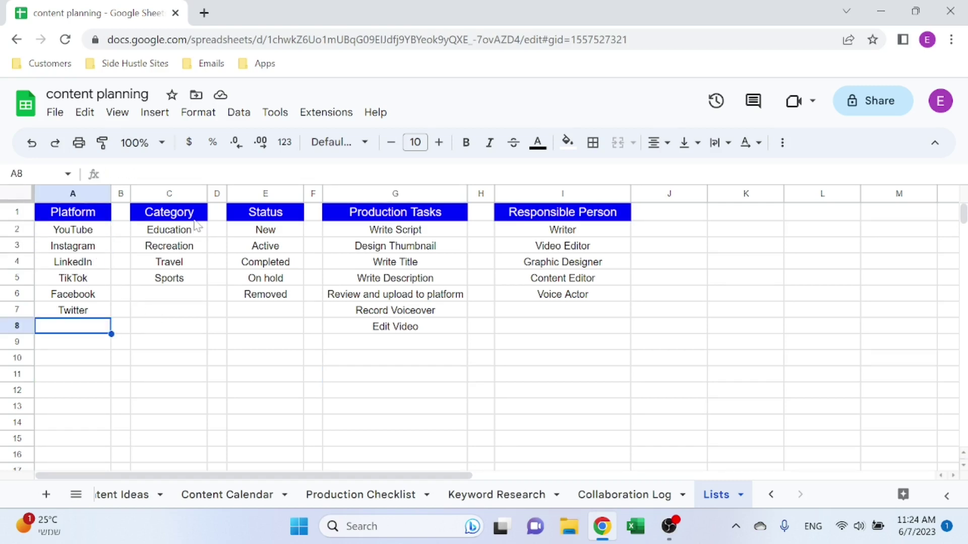
left_click_drag(196, 220, 198, 277)
left_click_drag(282, 221, 282, 294)
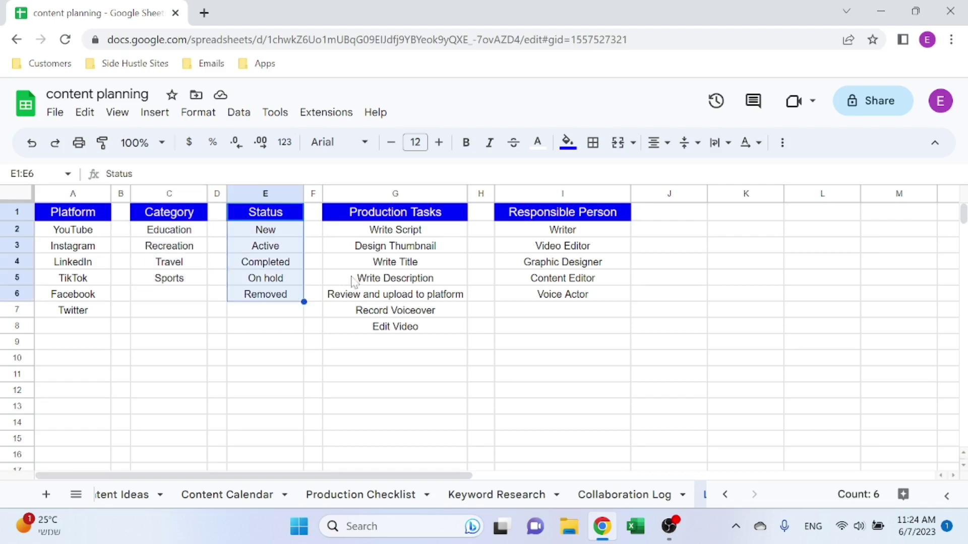
left_click(442, 247)
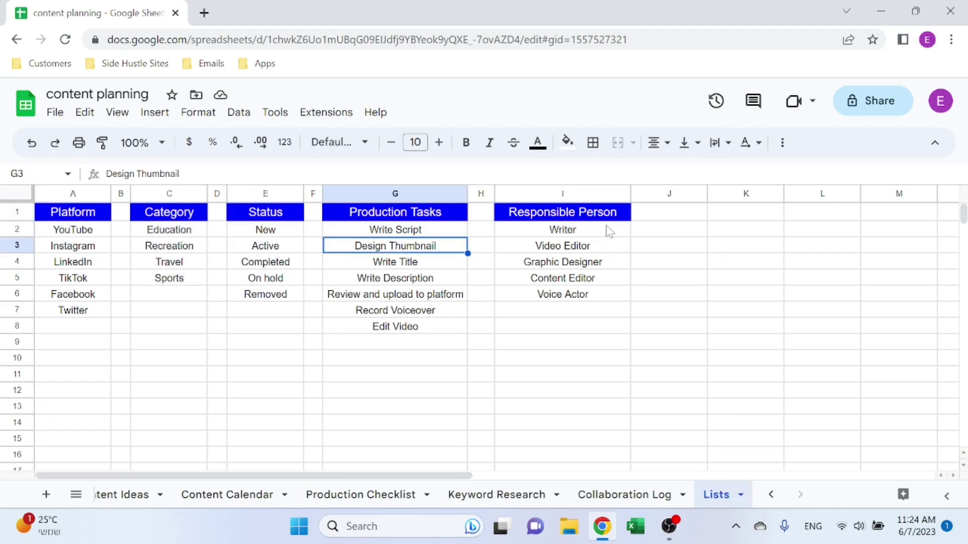
left_click_drag(608, 231, 585, 300)
left_click(518, 335)
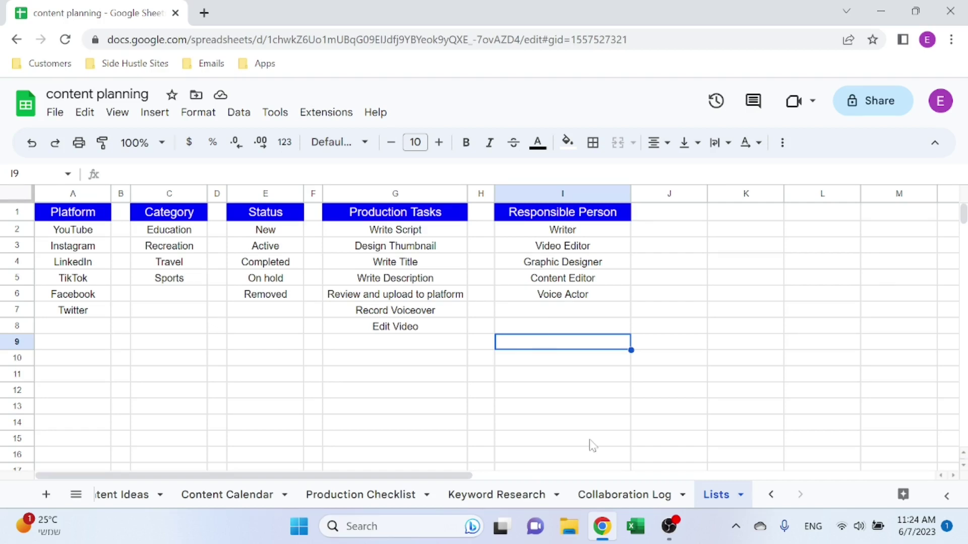
left_click(770, 495)
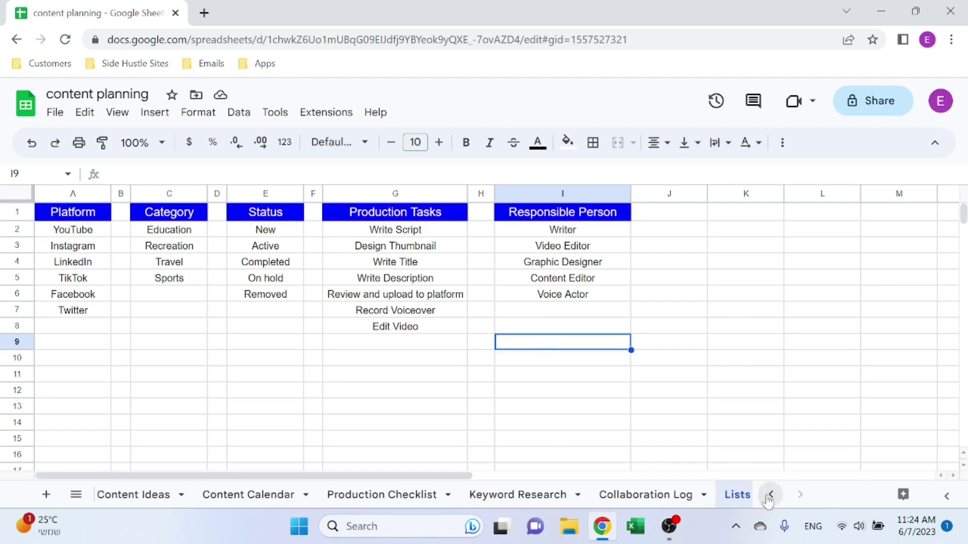
On Content Ideas, check the NBA Playoffs category dropdown, keeping Sports.
left_click(166, 495)
left_click(72, 285)
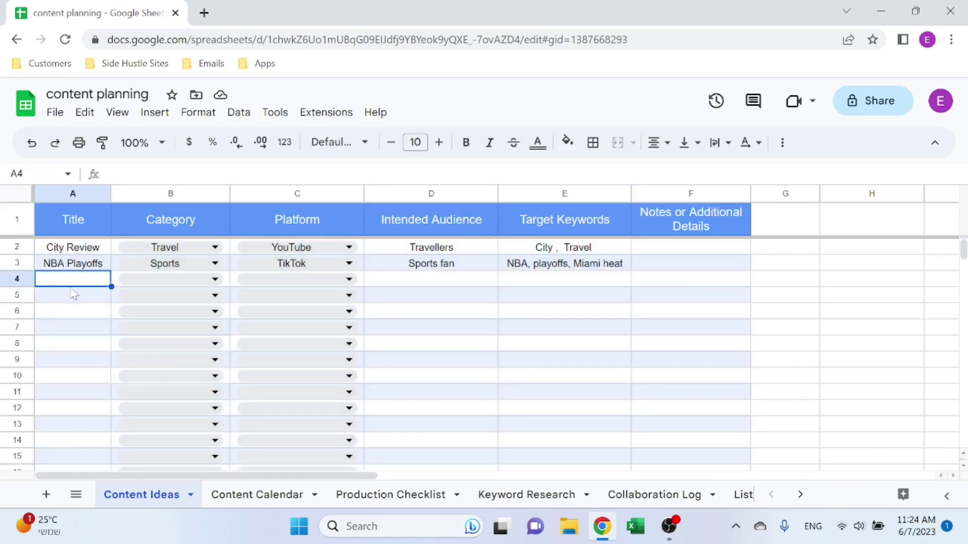
left_click(90, 270)
left_click(216, 265)
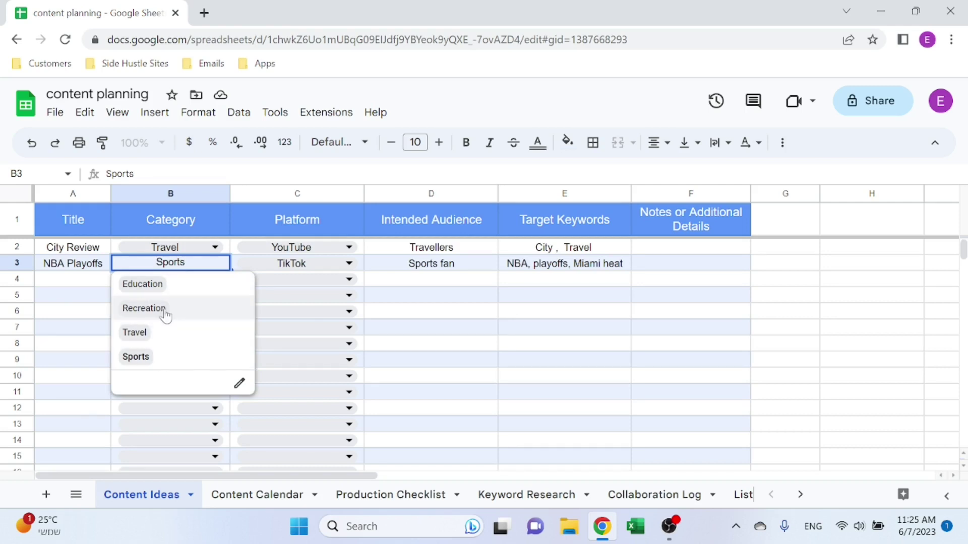
left_click(80, 283)
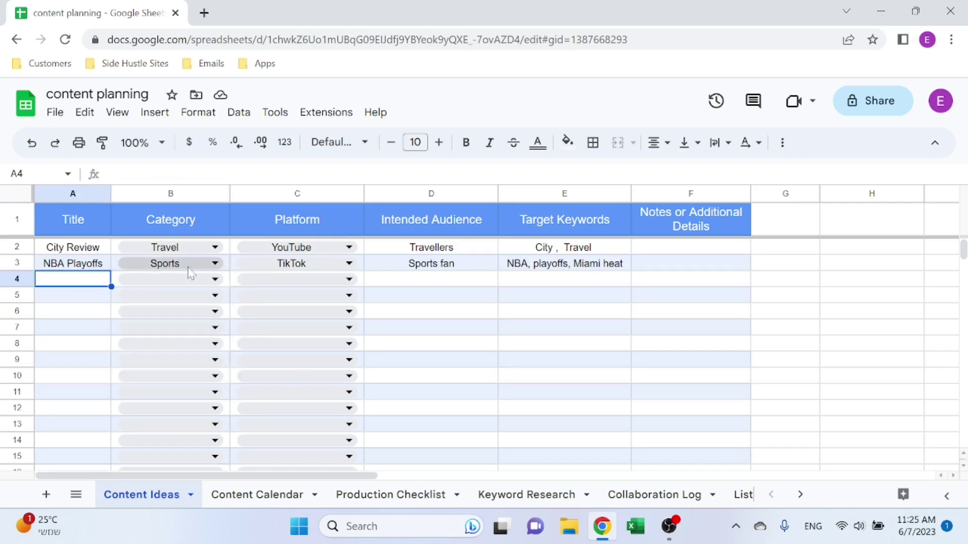
Review the NBA Playoffs audience, target keywords and empty notes in D3:F3.
left_click(741, 501)
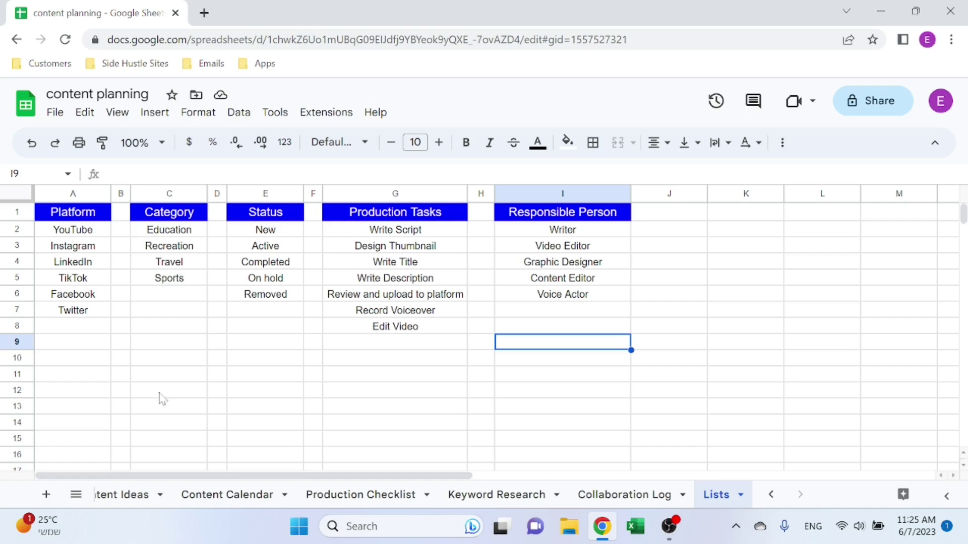
left_click(130, 492)
key("ctrl+a")
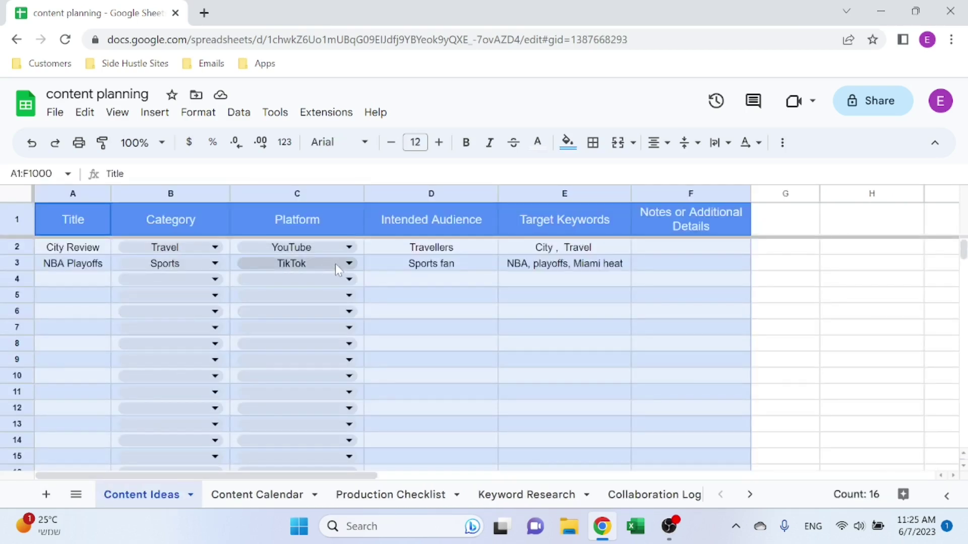
left_click(367, 270)
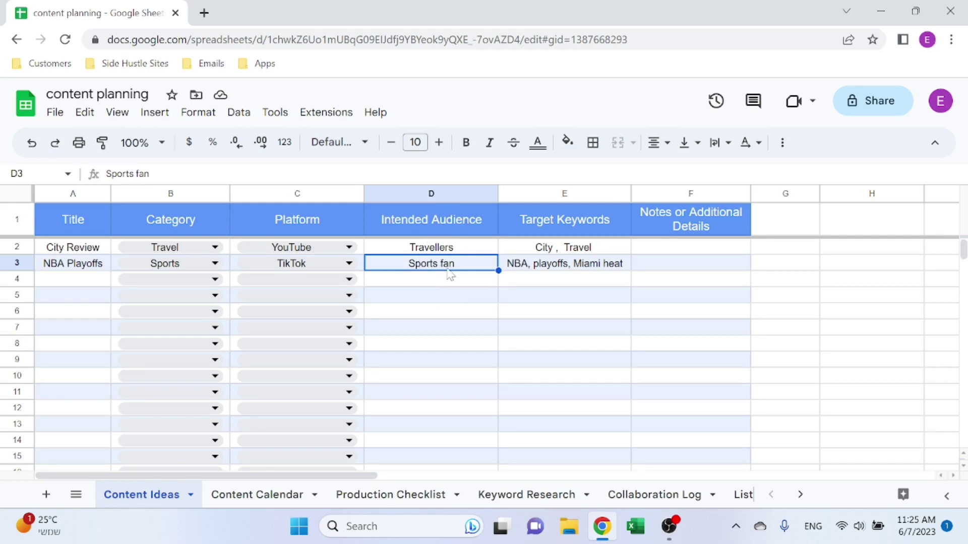
left_click(589, 270)
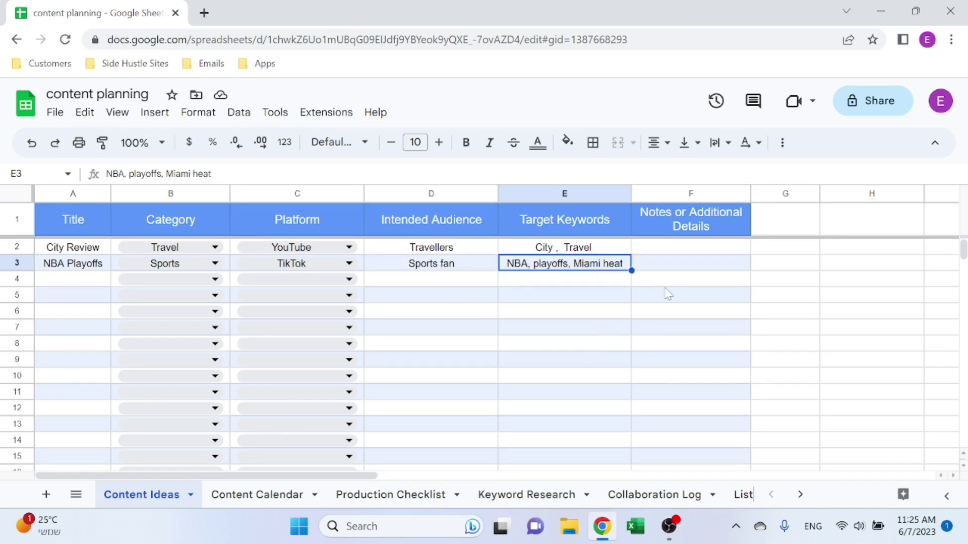
left_click(674, 268)
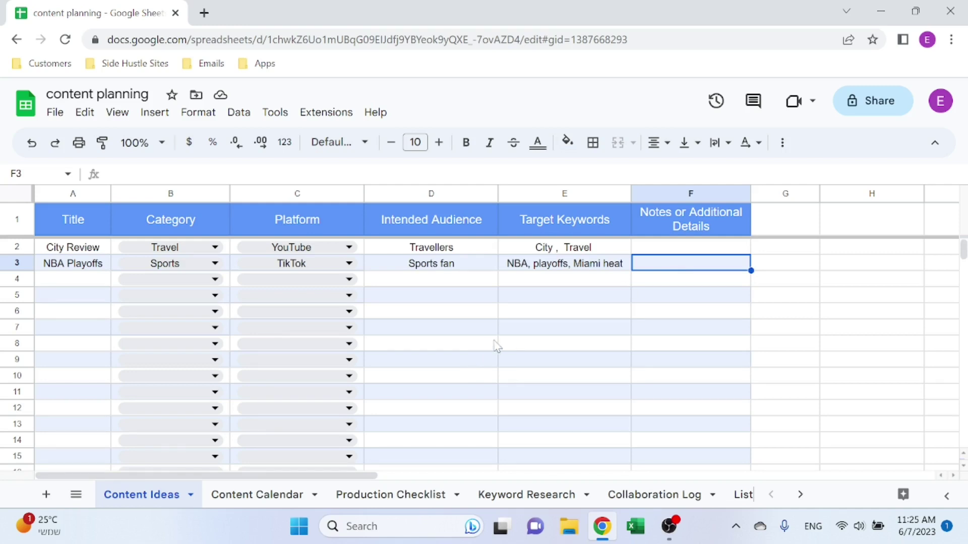
Compare the Content Calendar's City Review title dropdown and C6 lookup with the Content Ideas titles.
left_click(274, 495)
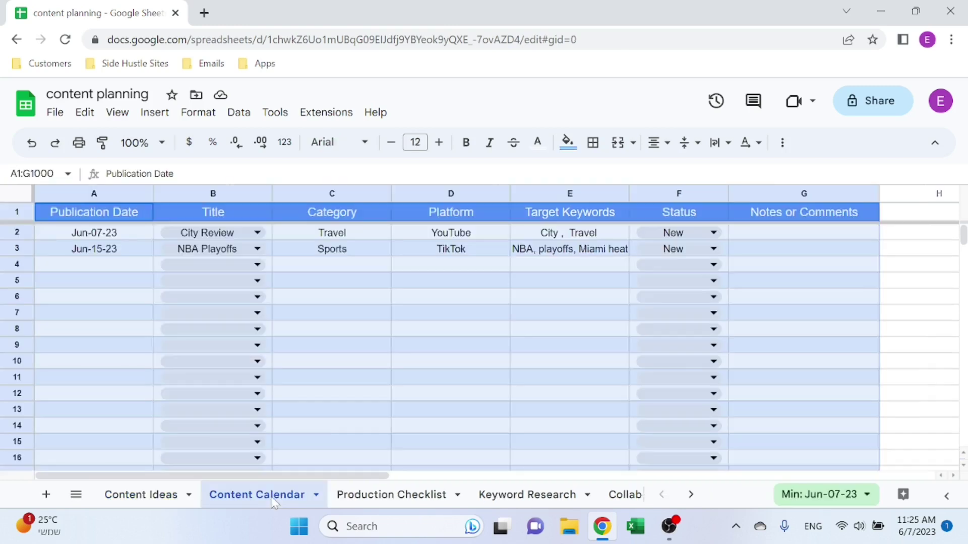
left_click(322, 300)
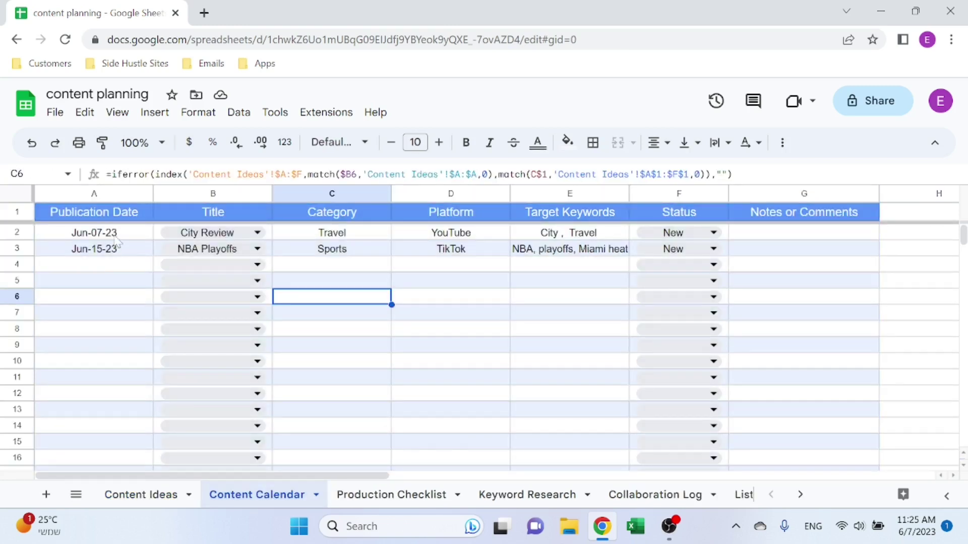
left_click(119, 235)
left_click(260, 233)
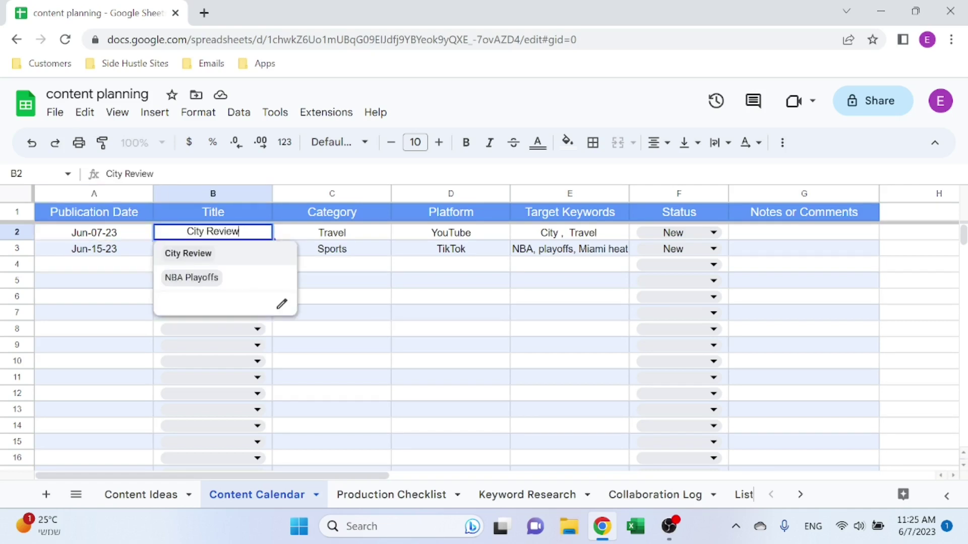
left_click(302, 301)
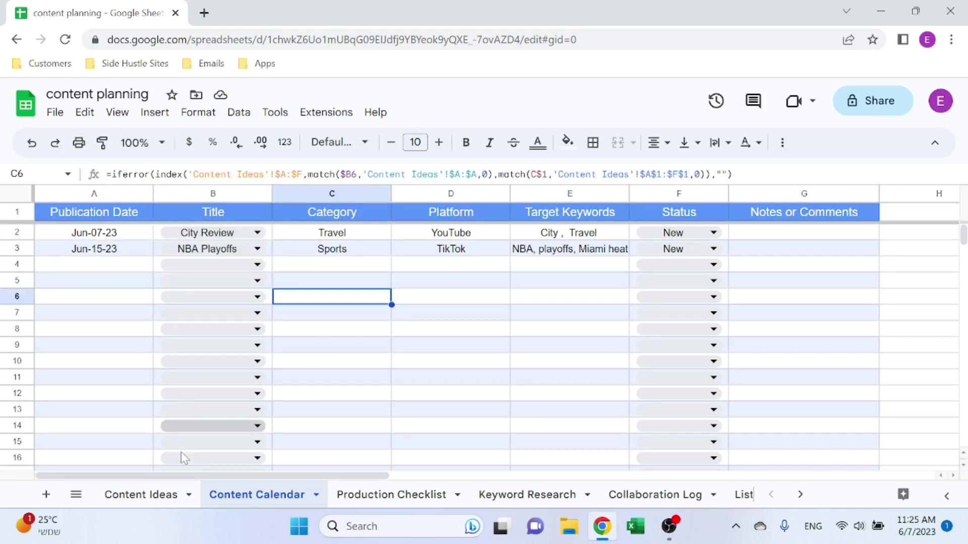
left_click(164, 494)
left_click(76, 193)
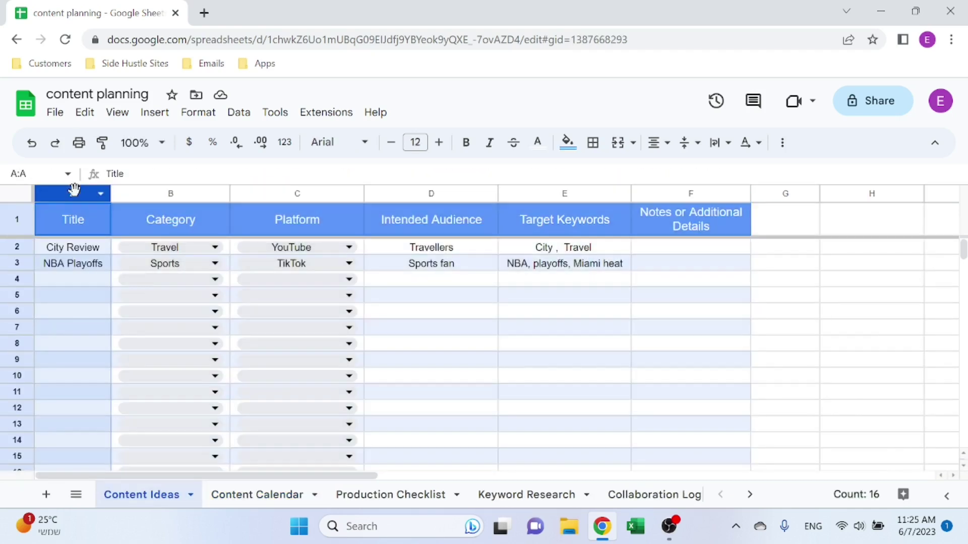
left_click(72, 311)
left_click(252, 498)
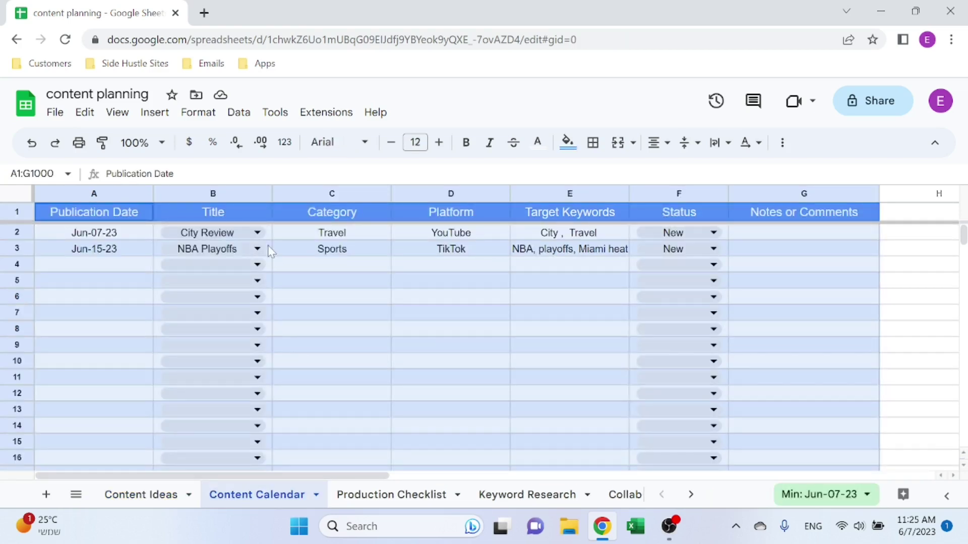
left_click(270, 268)
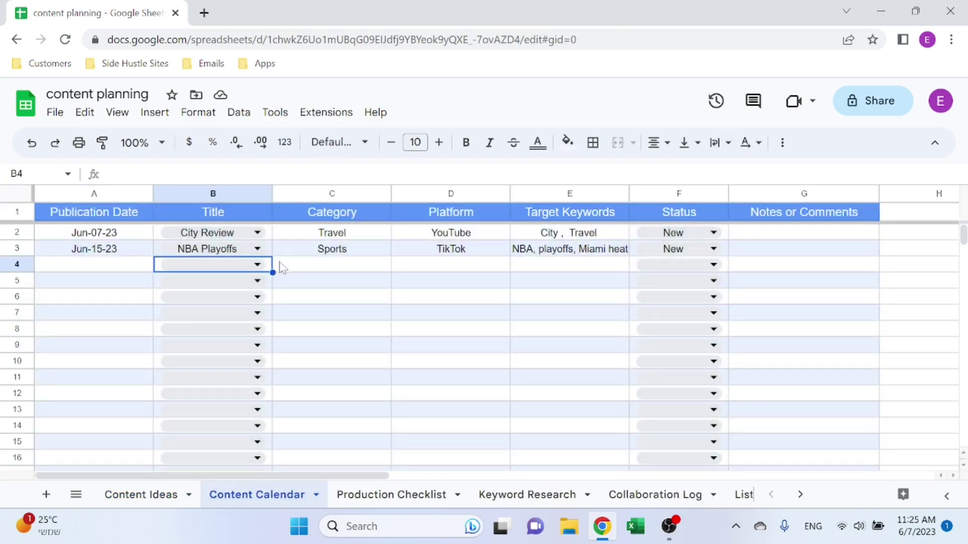
Inspect the B2:B1000 Dropdown (from a range) rule in Data validation, then close the panel.
left_click(249, 115)
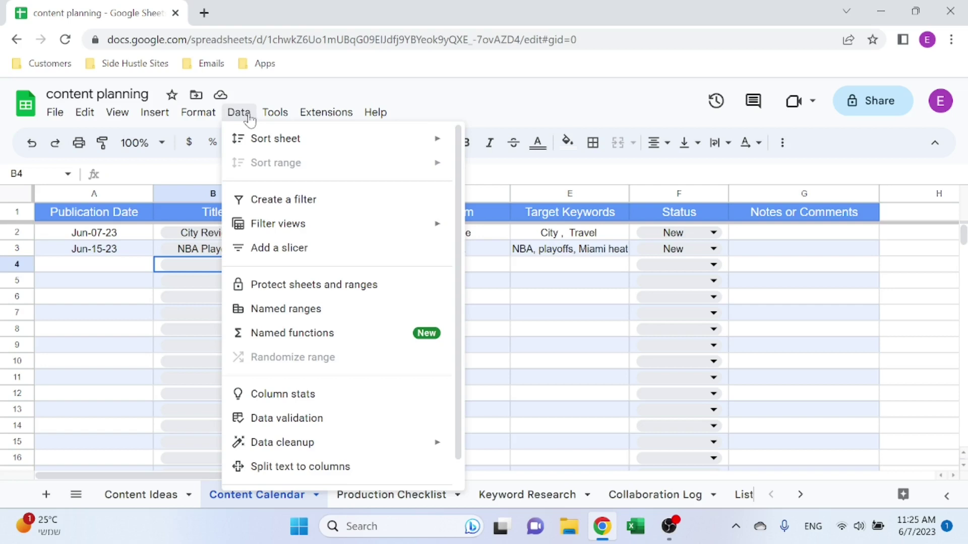
left_click(268, 418)
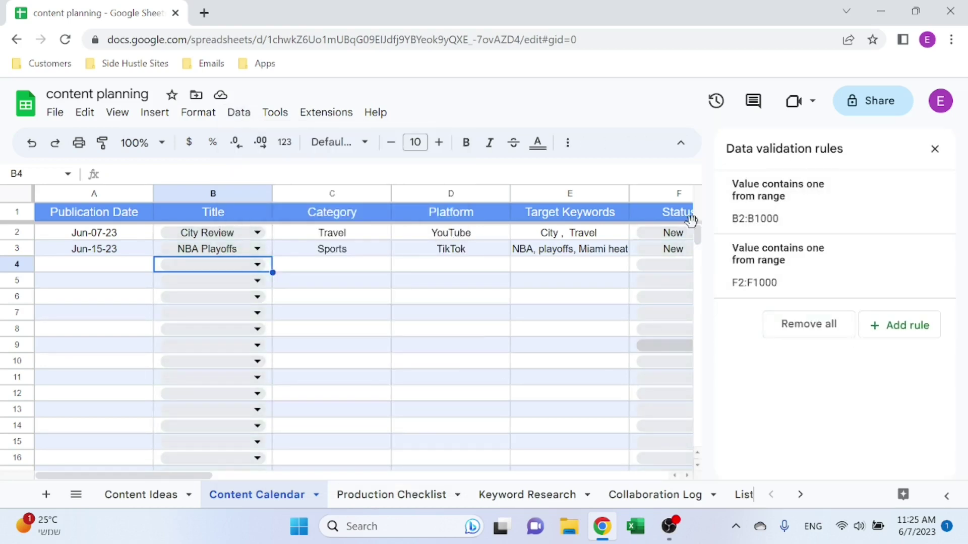
mouse_move(834, 222)
left_click(800, 209)
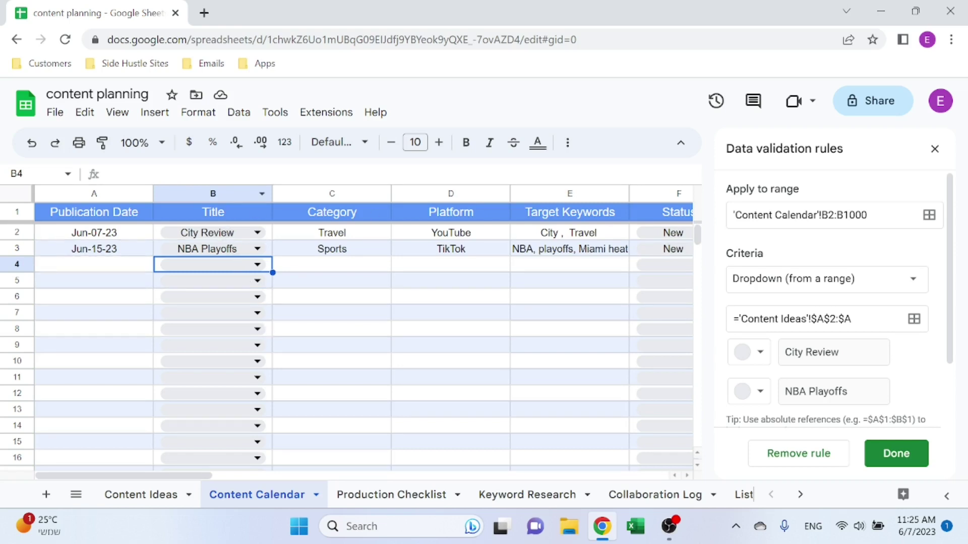
left_click(906, 286)
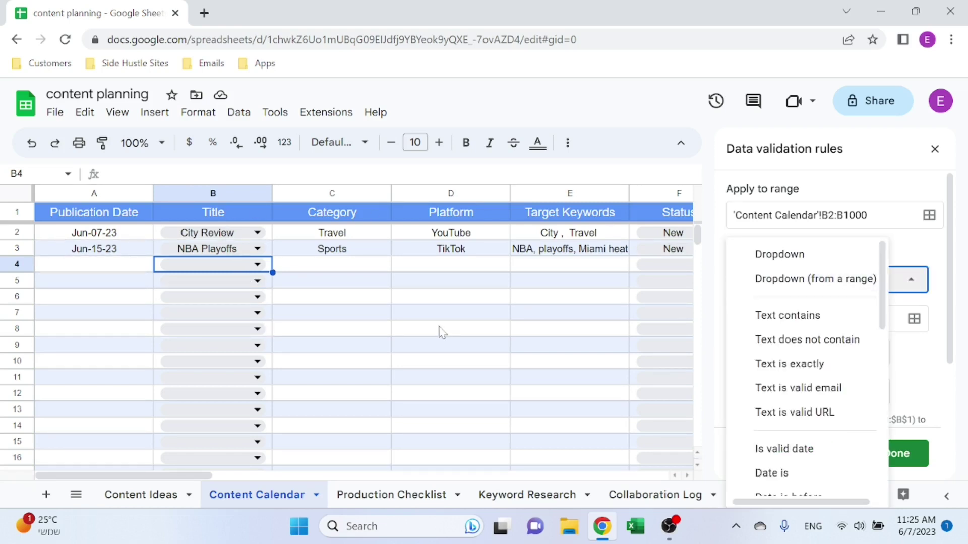
left_click(936, 149)
left_click(936, 149)
left_click(598, 328)
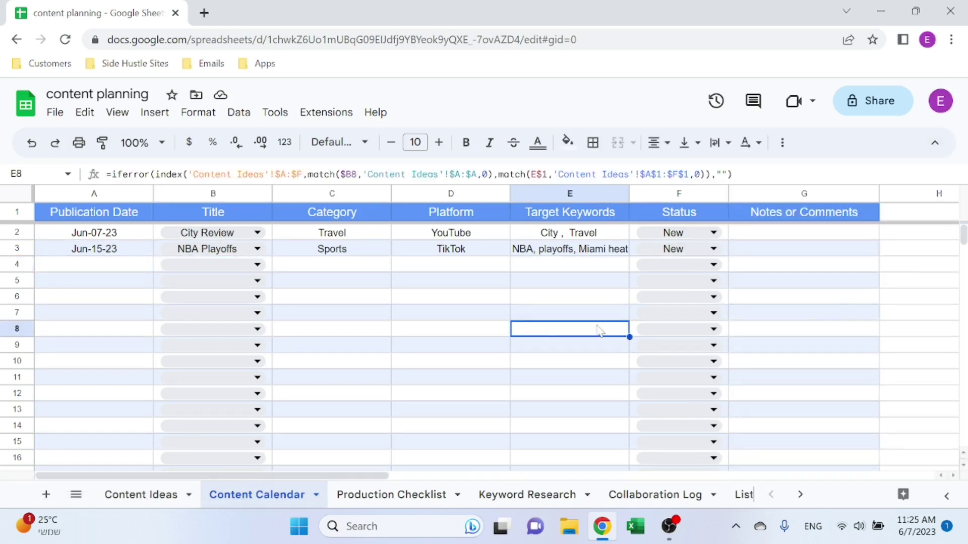
left_click(910, 266)
Start a new data validation rule applying to range H3:H9.
left_click(239, 113)
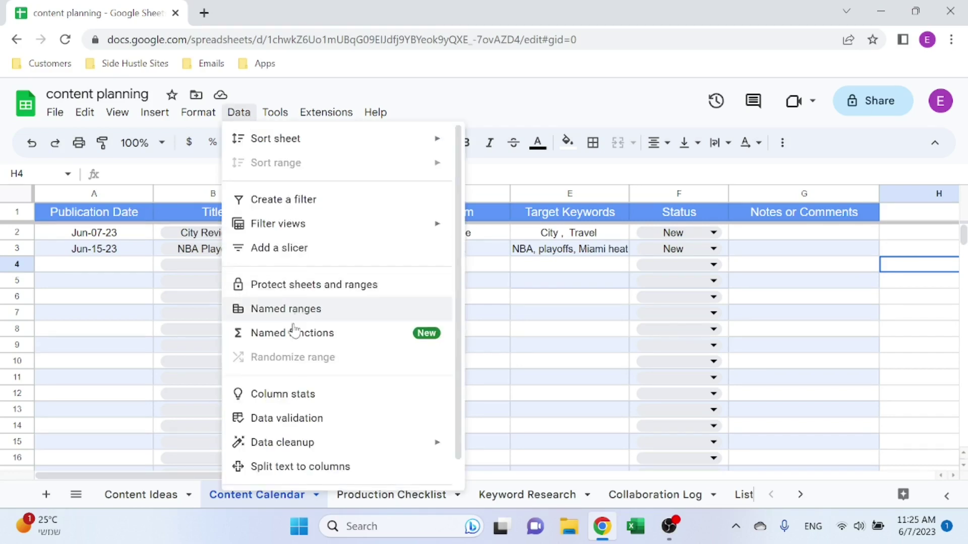
left_click(289, 416)
left_click(871, 327)
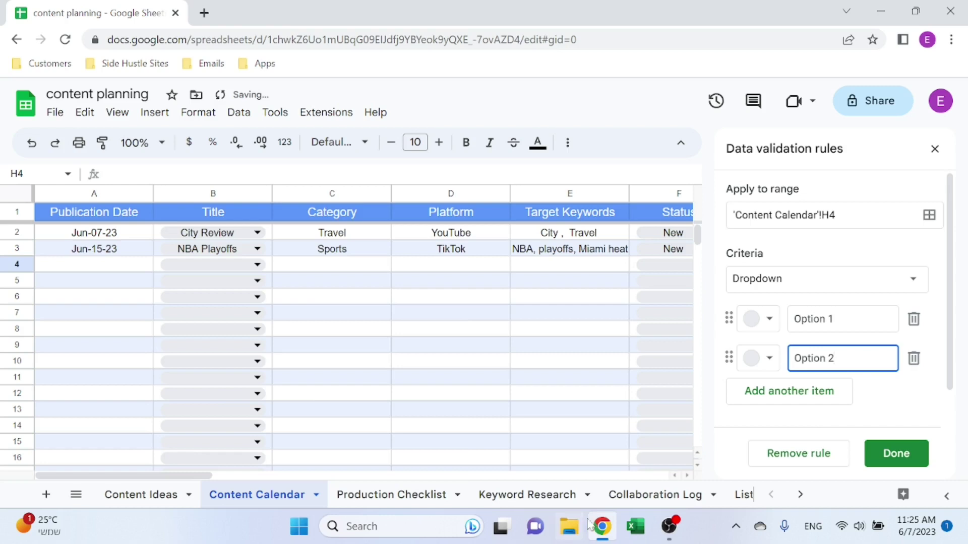
left_click_drag(199, 476, 383, 477)
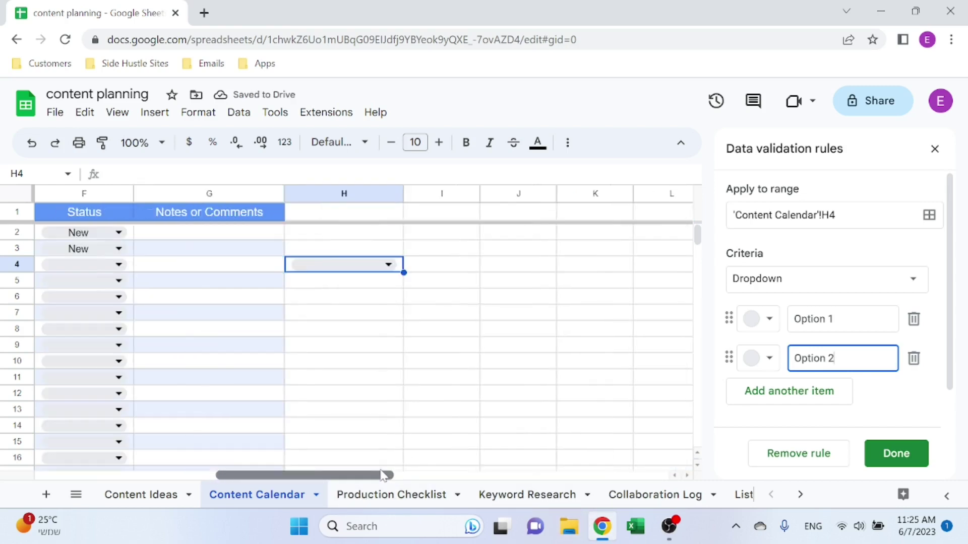
left_click(856, 210)
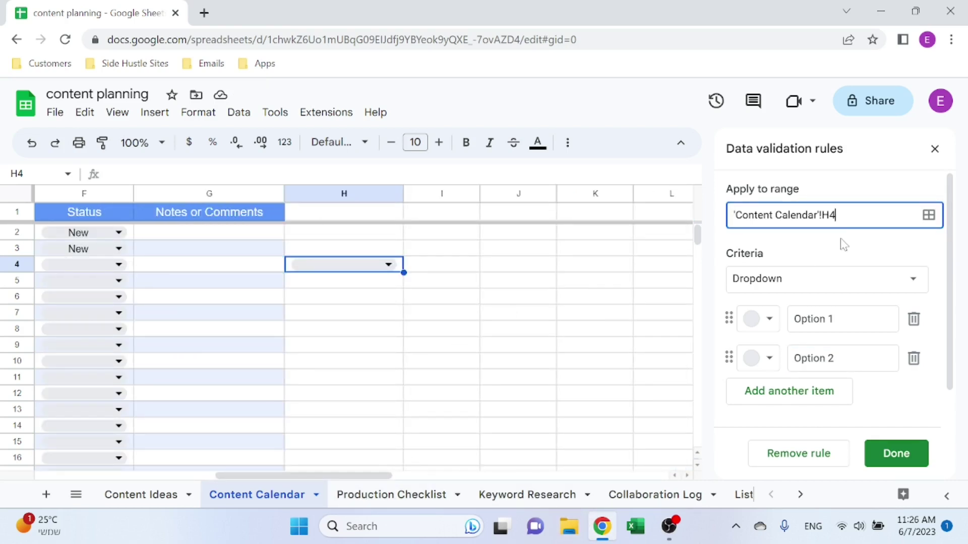
key("ctrl+a")
key("BackSpace")
left_click_drag(386, 367, 396, 254)
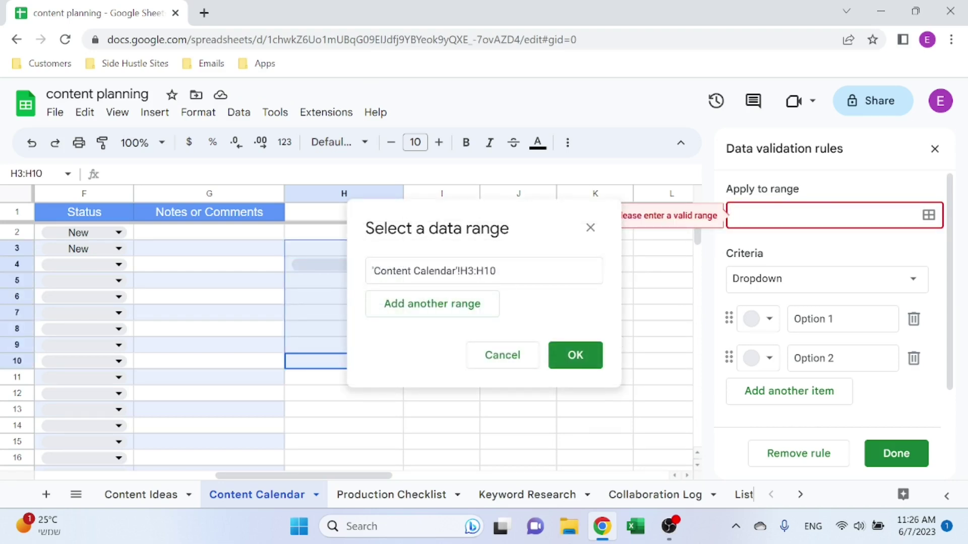
left_click(444, 271)
key("ctrl+a")
key("BackSpace")
left_click_drag(319, 247, 324, 346)
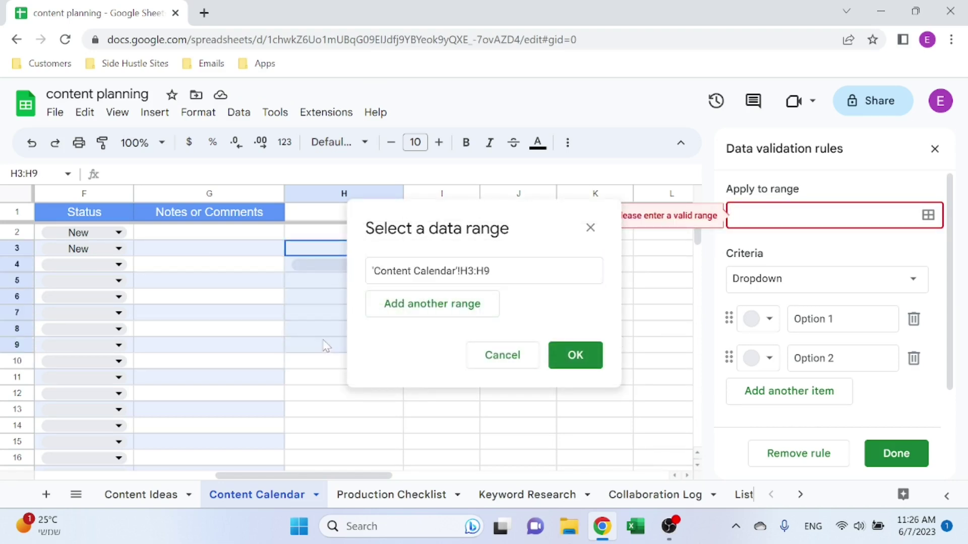
left_click(566, 352)
Make it a Dropdown (from a range) using the Lists!A2:A5 platform names and save.
left_click(912, 279)
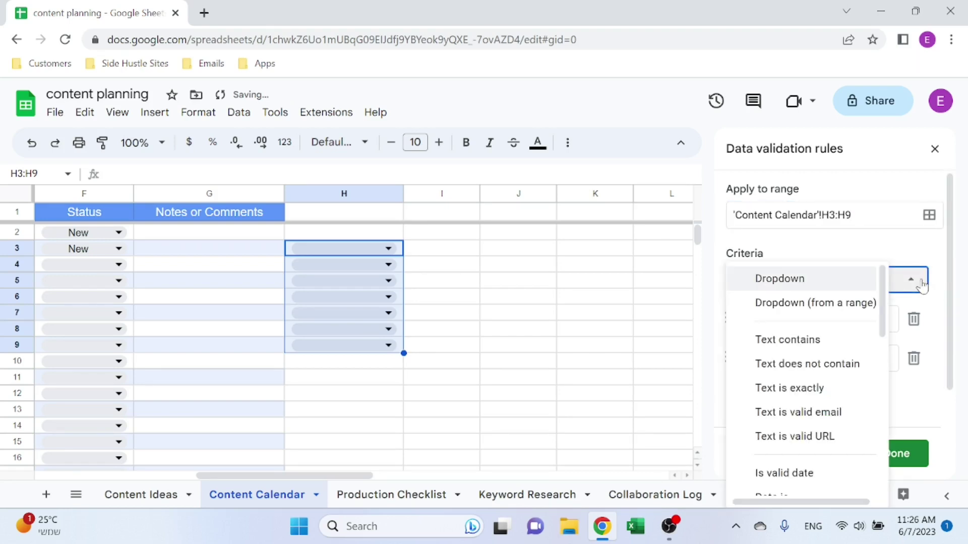
left_click(828, 303)
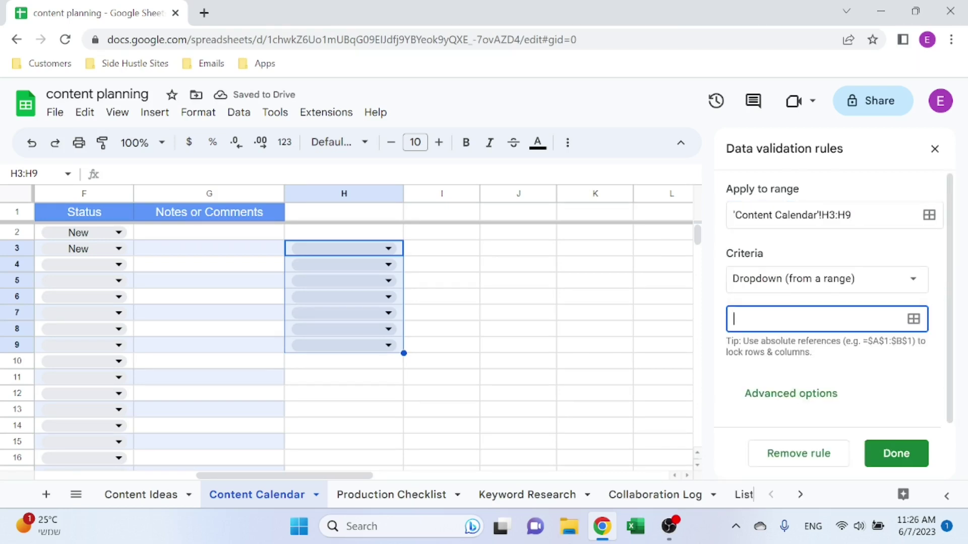
left_click(913, 319)
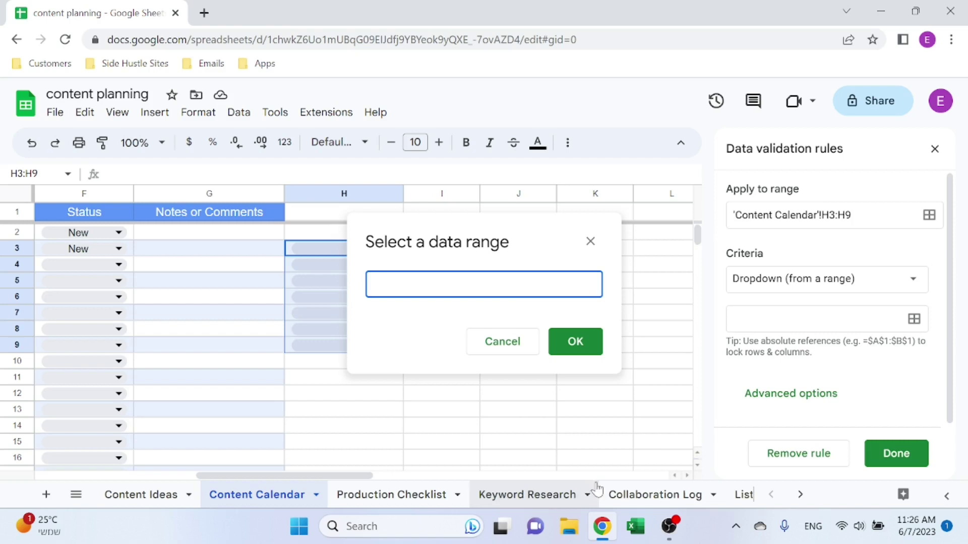
left_click(740, 496)
left_click_drag(73, 229, 73, 278)
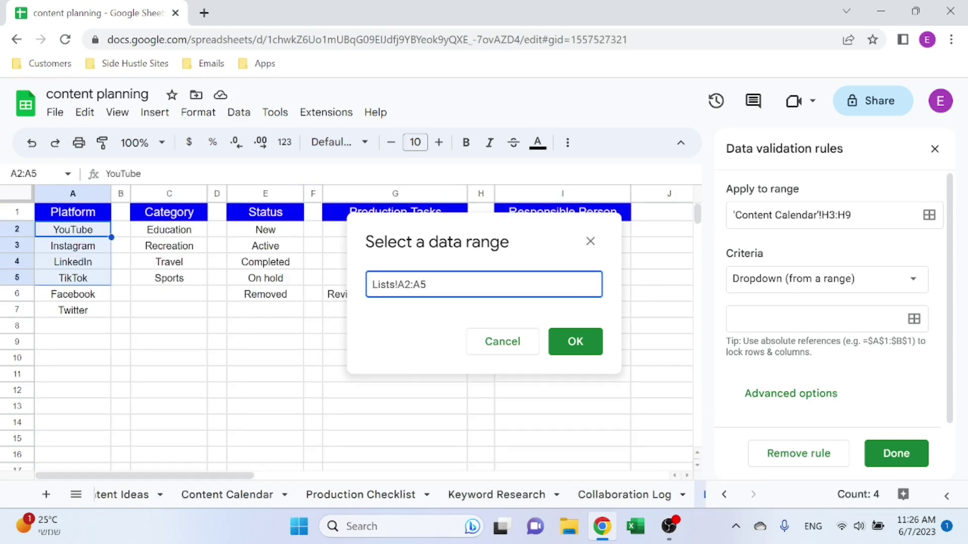
left_click(600, 338)
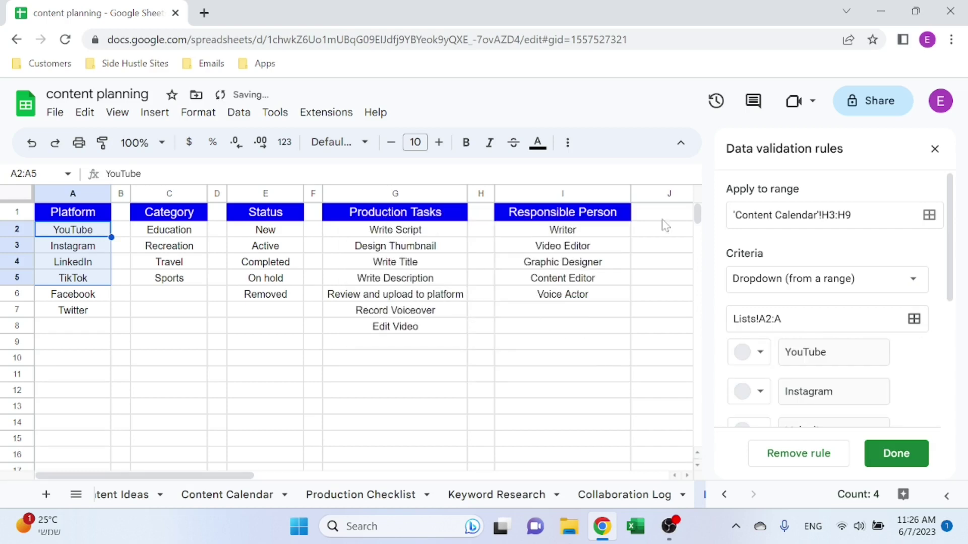
left_click(896, 453)
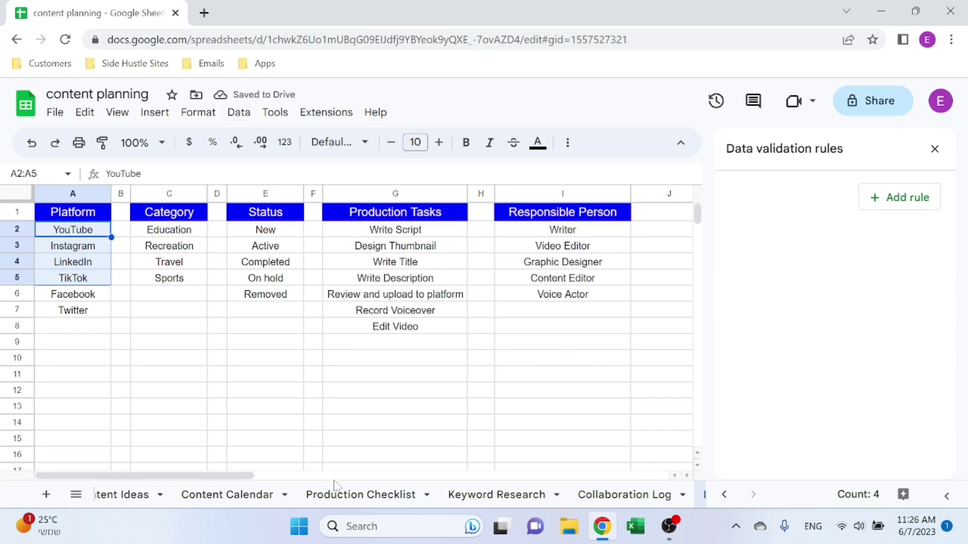
Test H3's platform dropdown, then delete the H3:H9 rule.
scroll(102, 476, "up", 2)
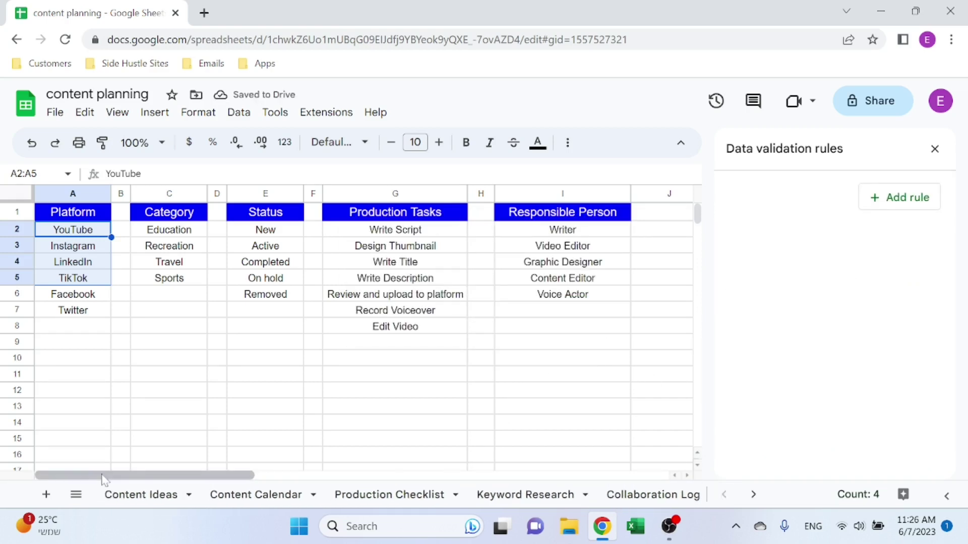
left_click(127, 496)
left_click(483, 417)
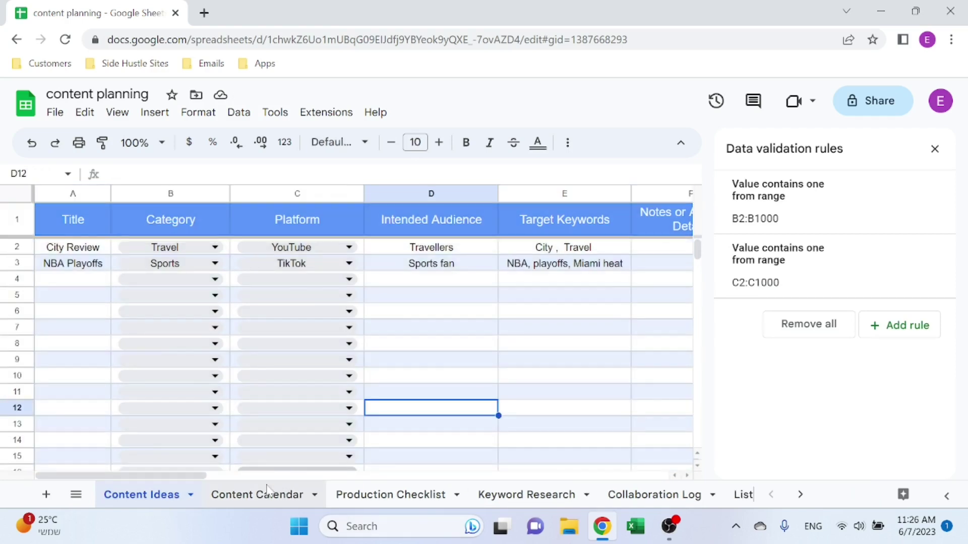
left_click(257, 495)
left_click(547, 315)
double_click(344, 248)
left_click(504, 299)
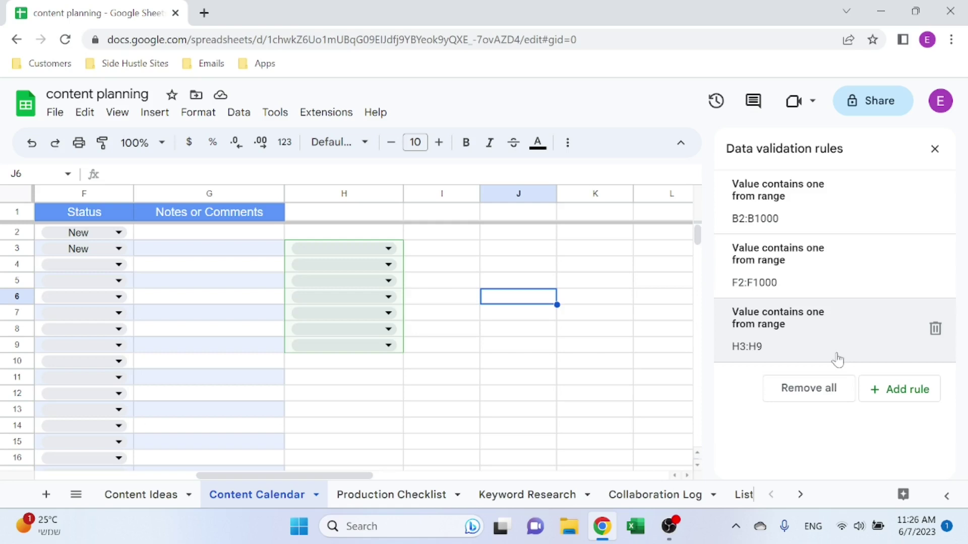
left_click(933, 330)
left_click(292, 347)
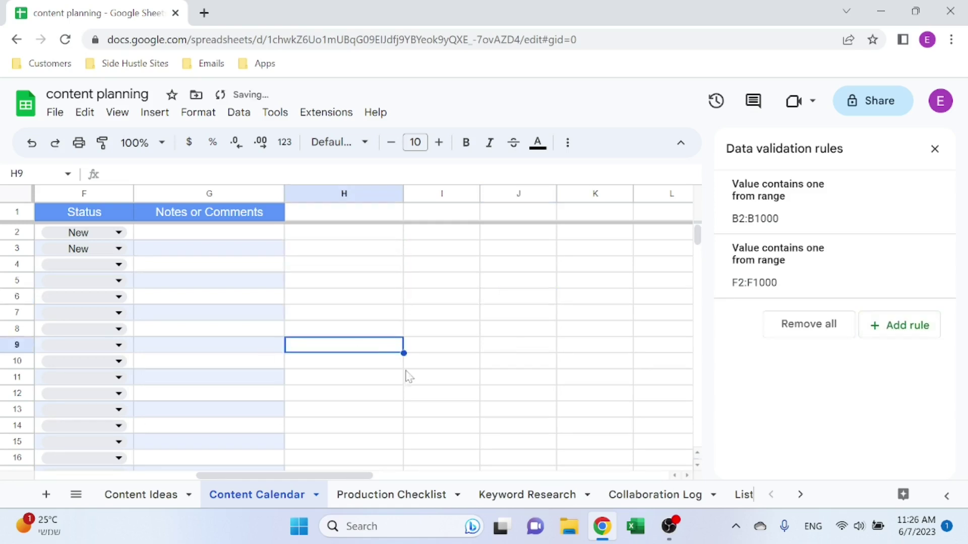
left_click_drag(328, 475, 166, 475)
left_click(463, 282)
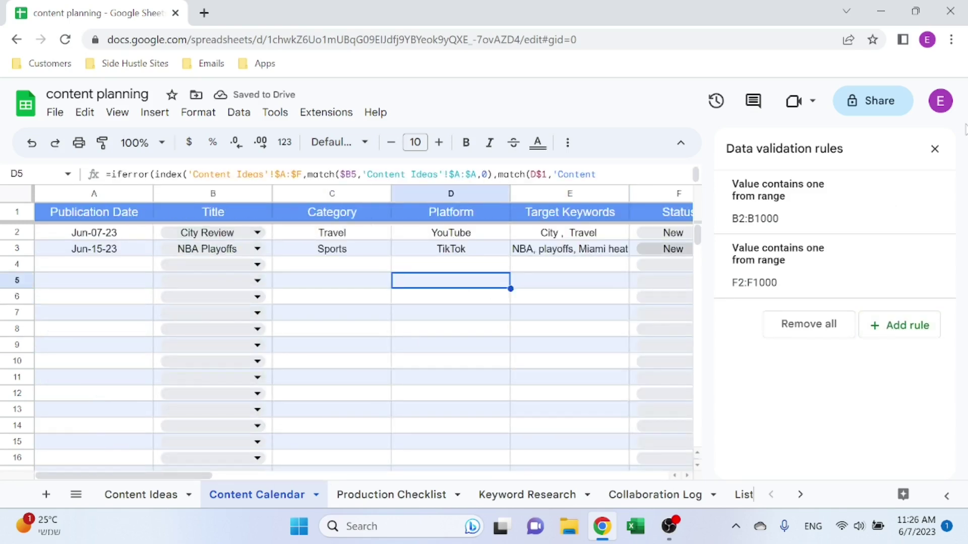
left_click(935, 148)
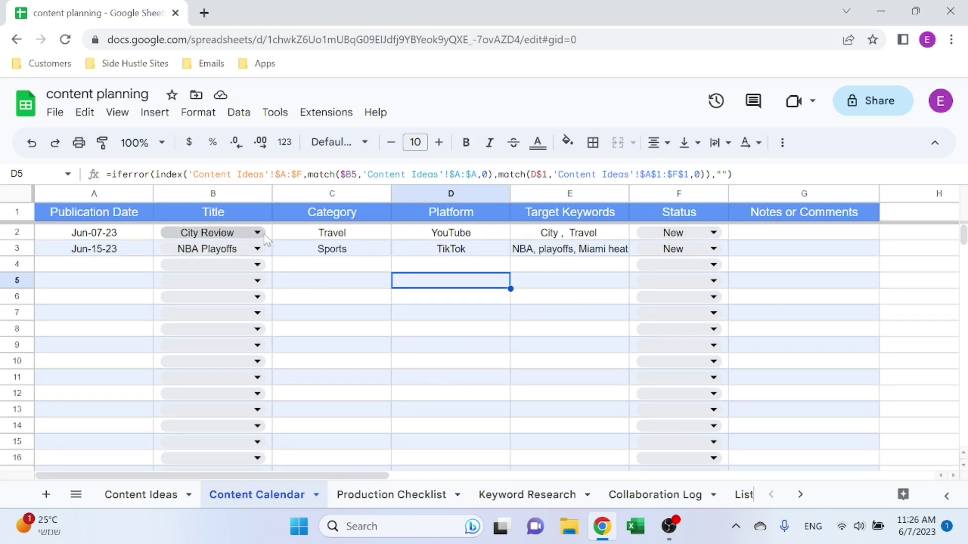
double_click(216, 232)
left_click(373, 234)
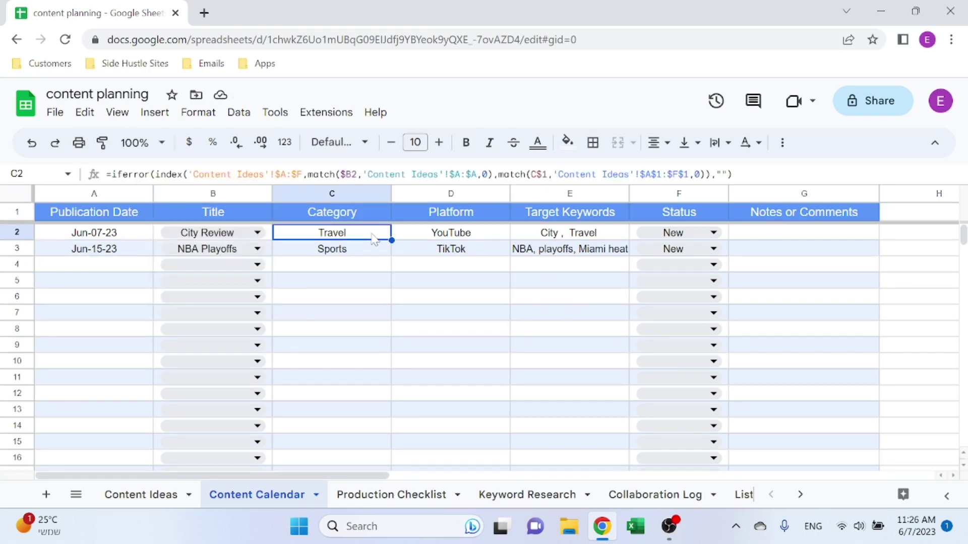
left_click(463, 237)
left_click(579, 236)
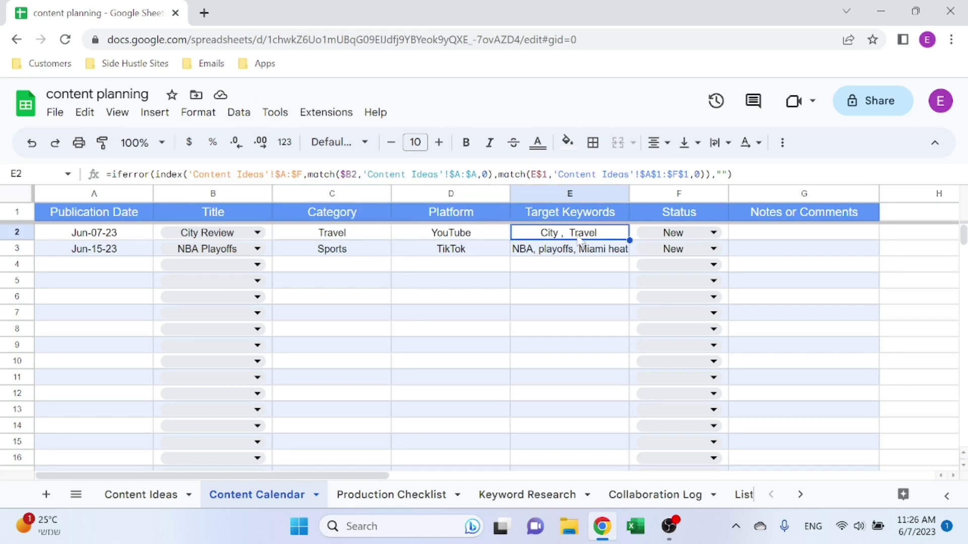
left_click(141, 494)
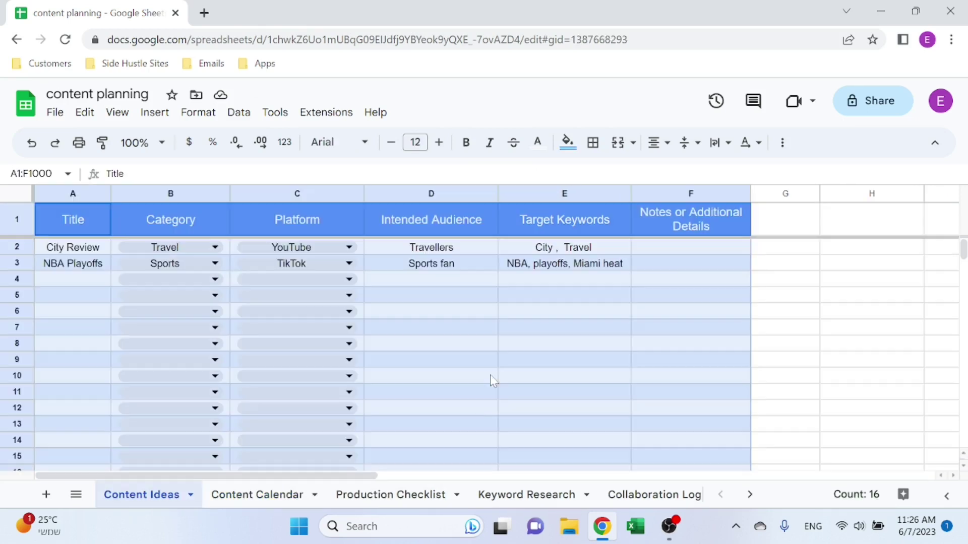
left_click(297, 496)
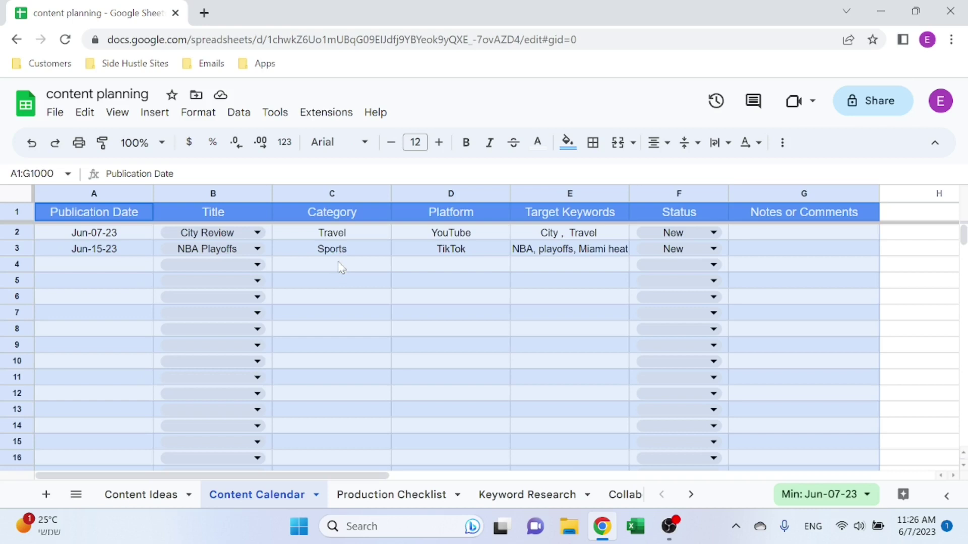
left_click(327, 249)
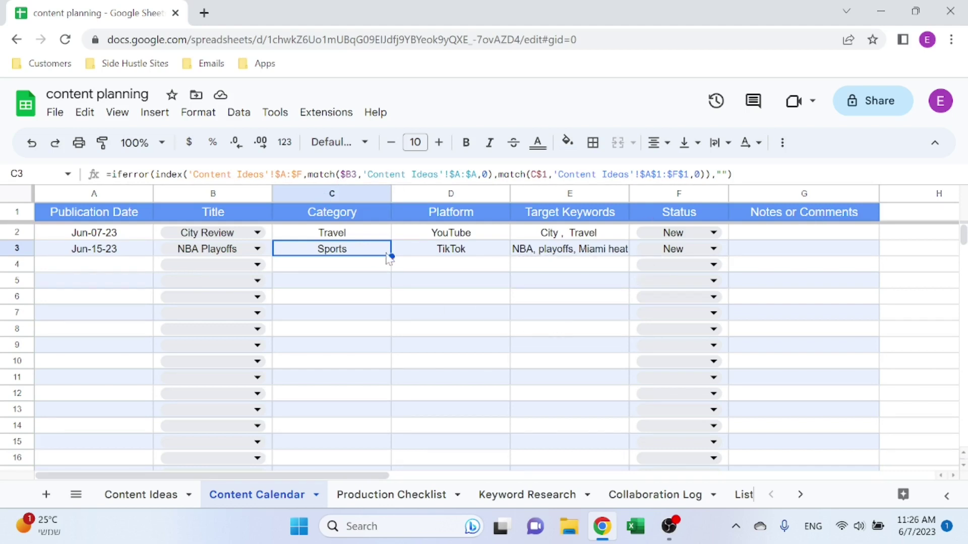
left_click(350, 173)
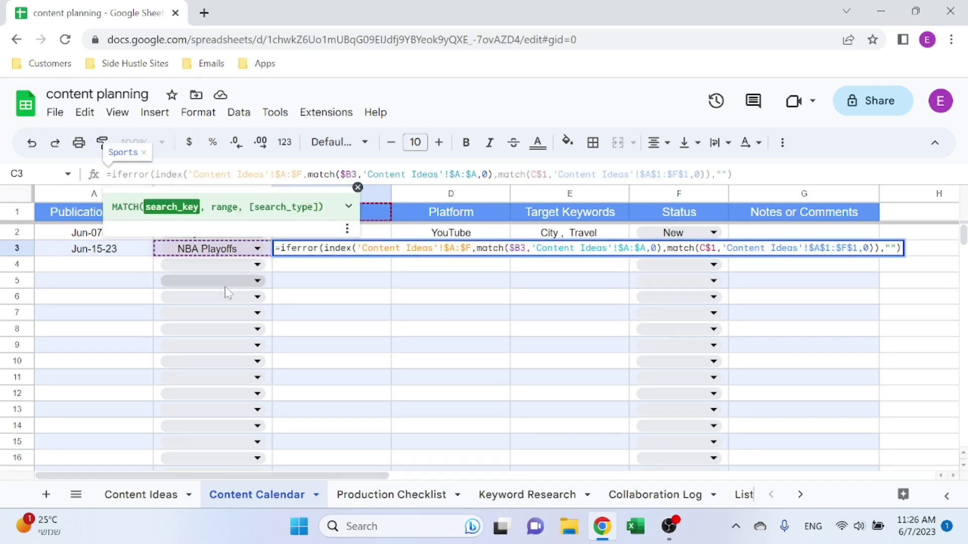
key("Escape")
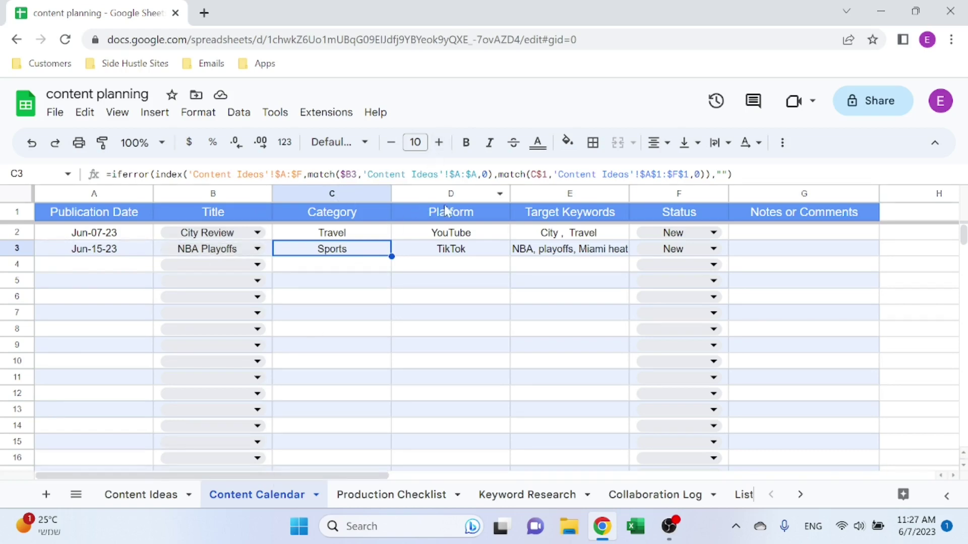
left_click(147, 495)
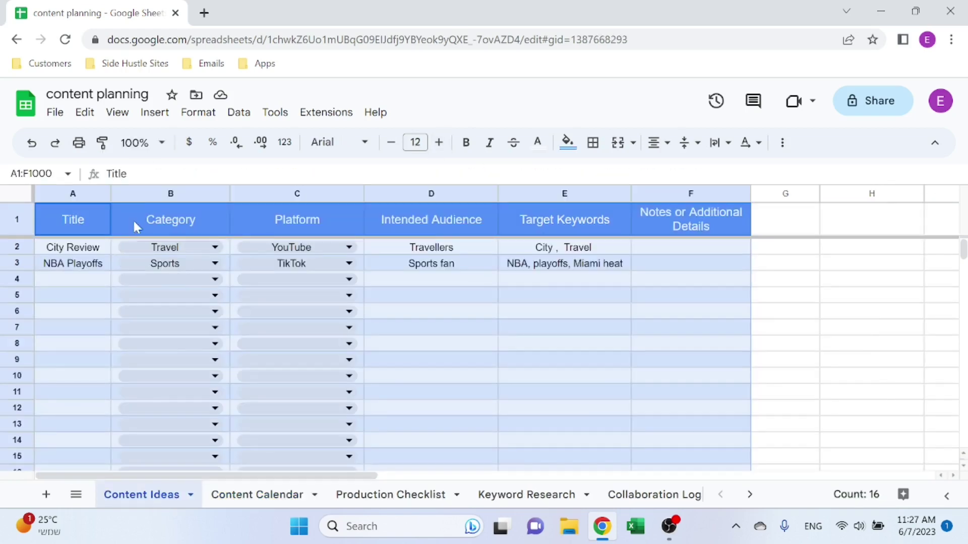
left_click(154, 198)
left_click(94, 194)
left_click(257, 495)
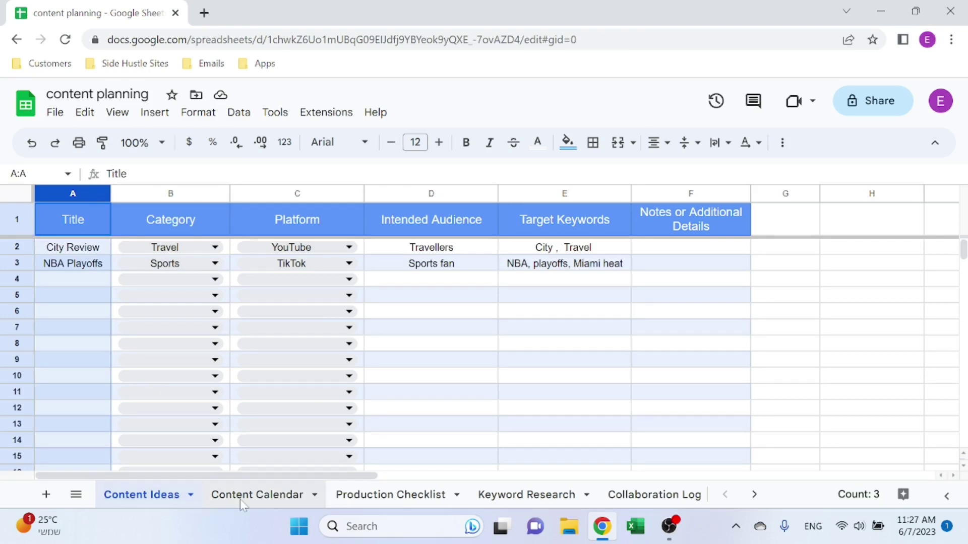
left_click(327, 252)
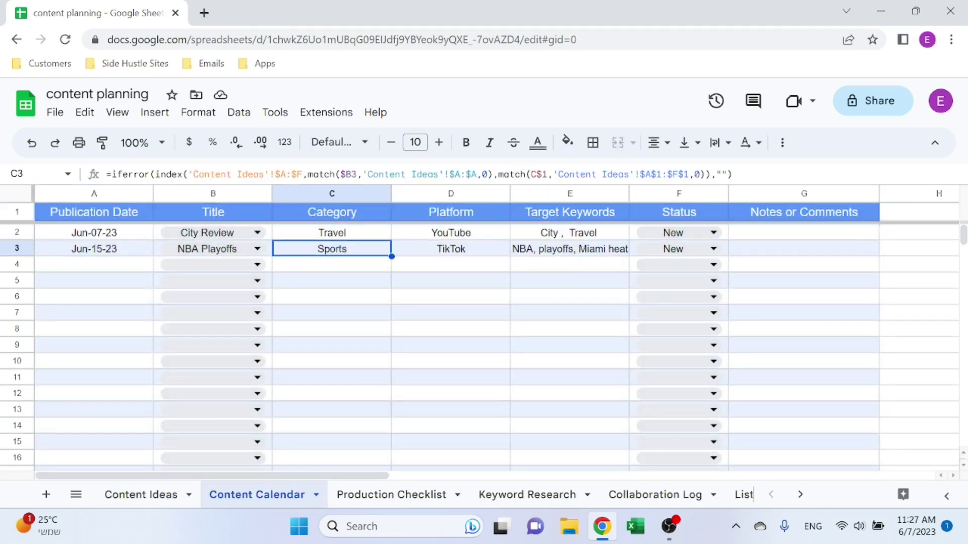
key("Return")
key("Escape")
key("Return")
key("Escape")
left_click(141, 494)
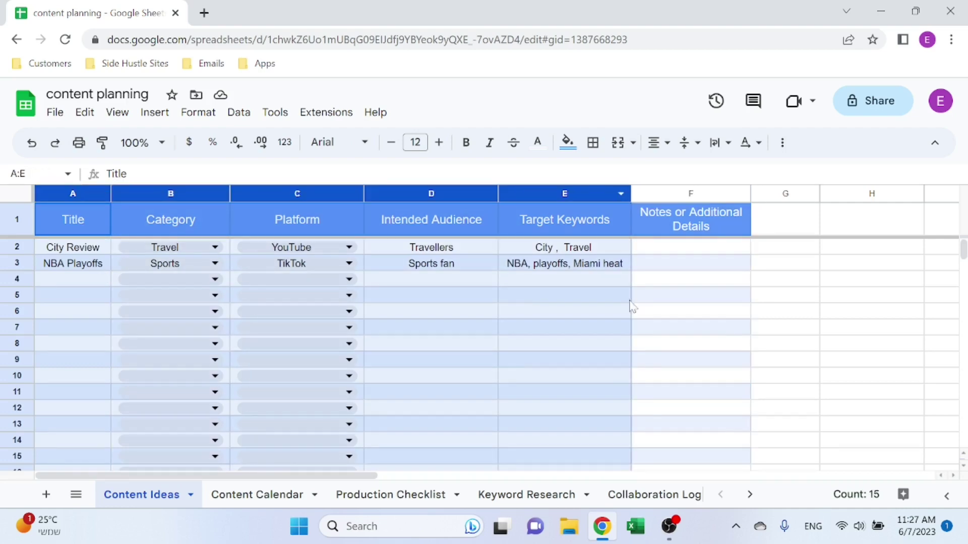
left_click(871, 262)
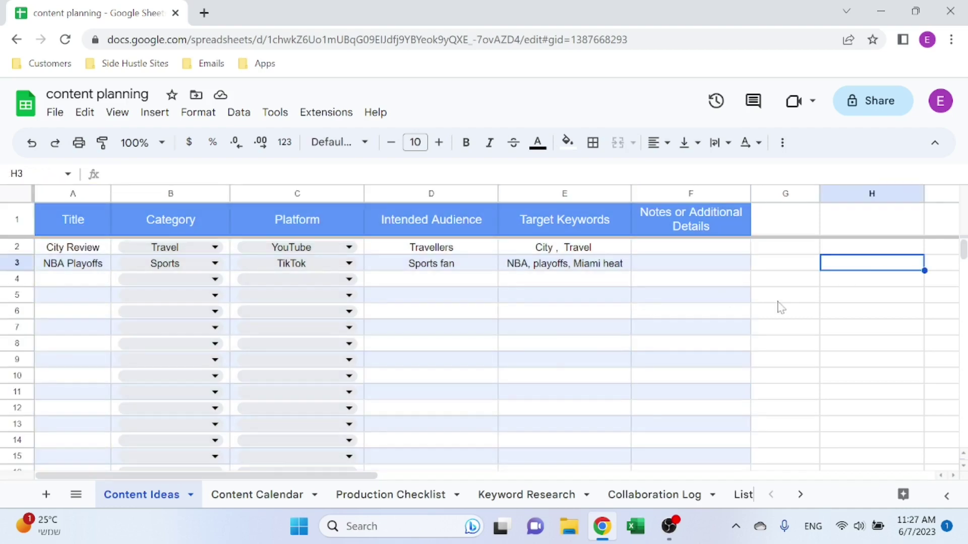
left_click(237, 495)
left_click(330, 280)
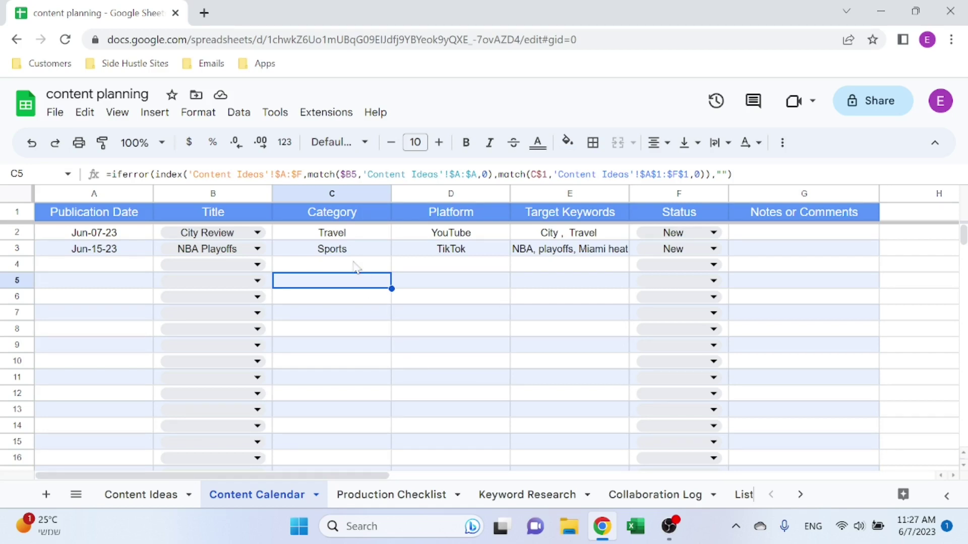
left_click(713, 233)
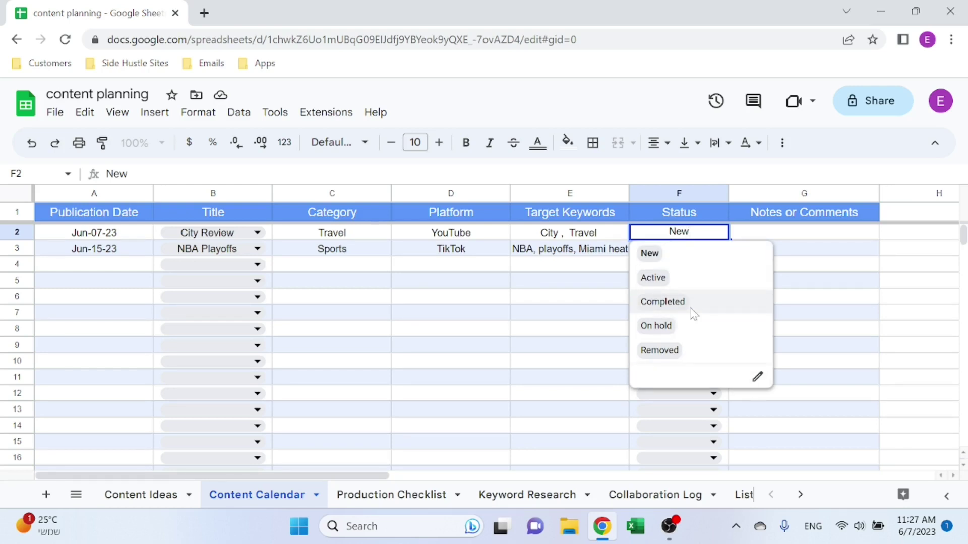
left_click(690, 307)
left_click(778, 249)
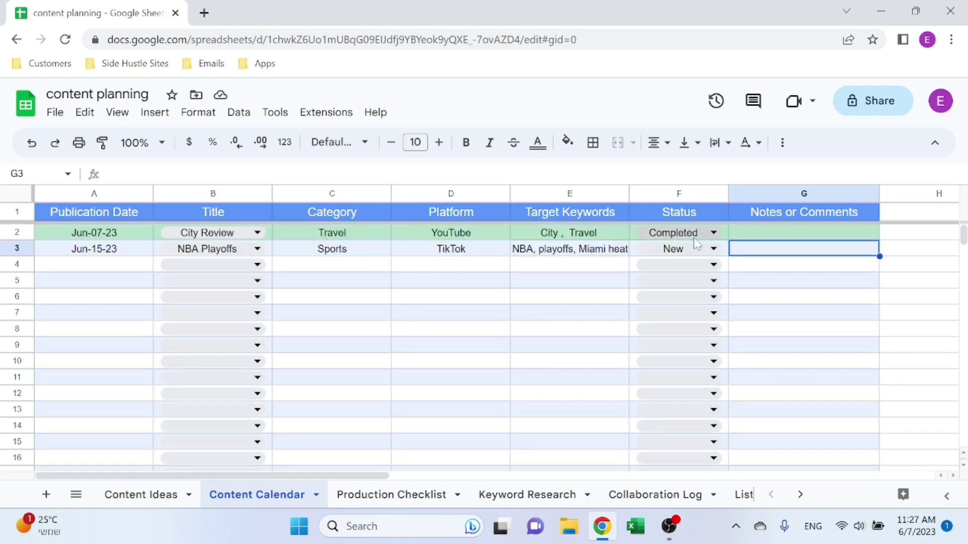
left_click(713, 232)
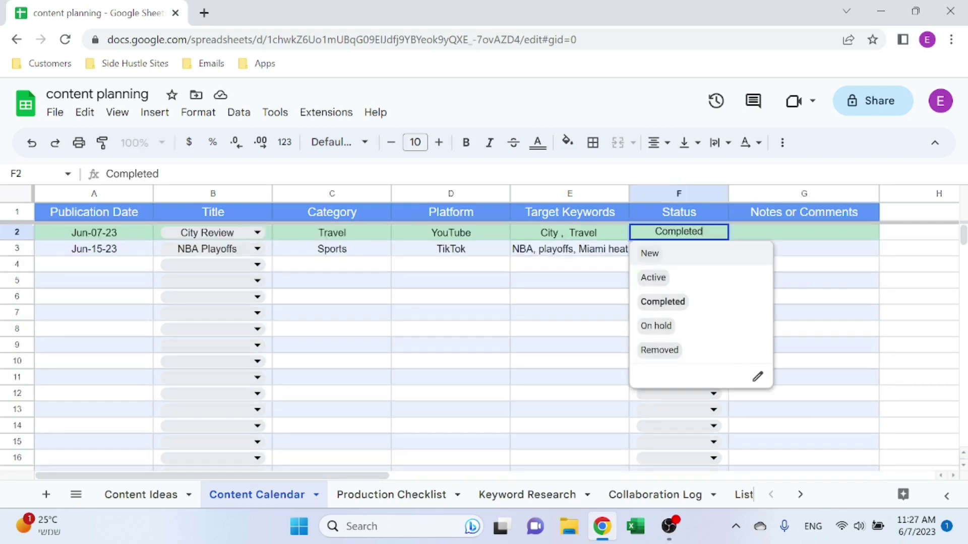
left_click(676, 259)
left_click(696, 247)
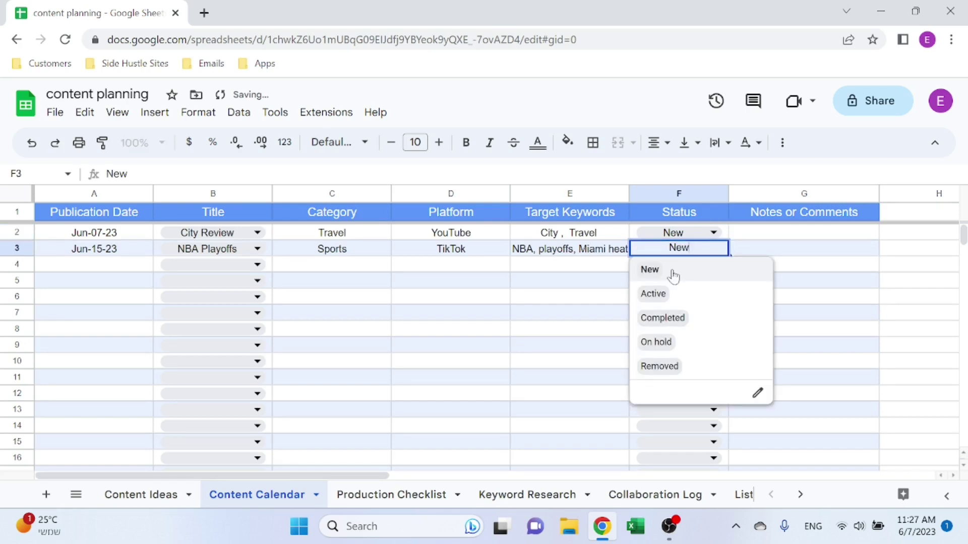
left_click(760, 235)
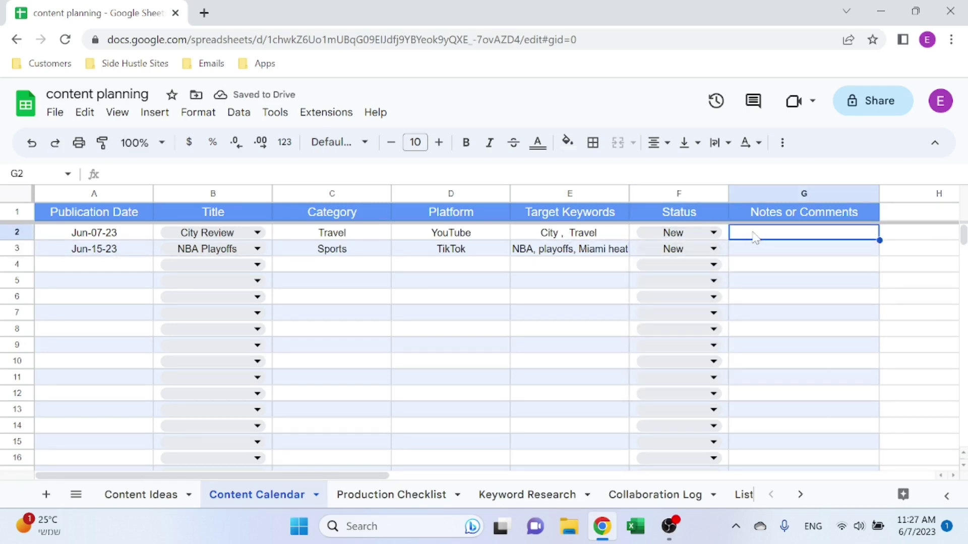
left_click_drag(755, 237, 126, 235)
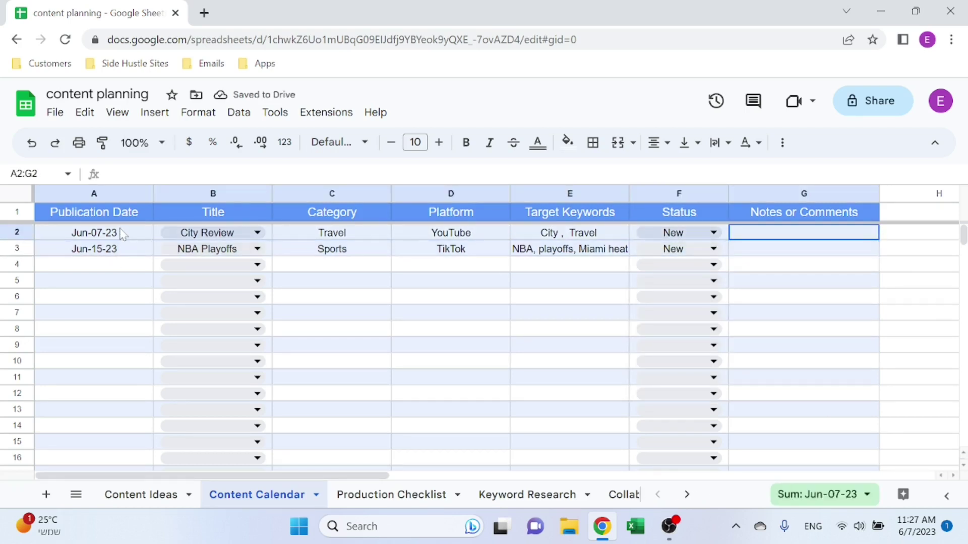
left_click(211, 121)
left_click(255, 369)
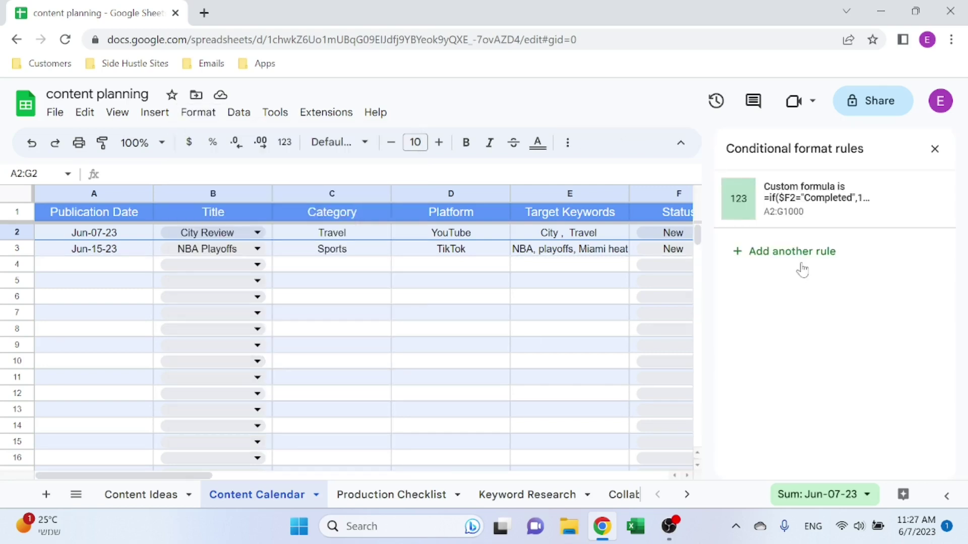
left_click(814, 218)
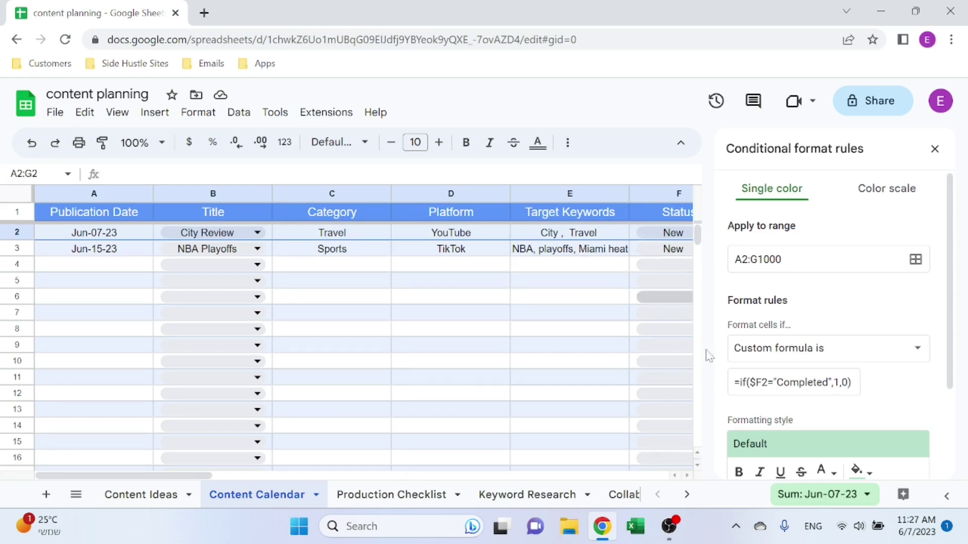
double_click(752, 383)
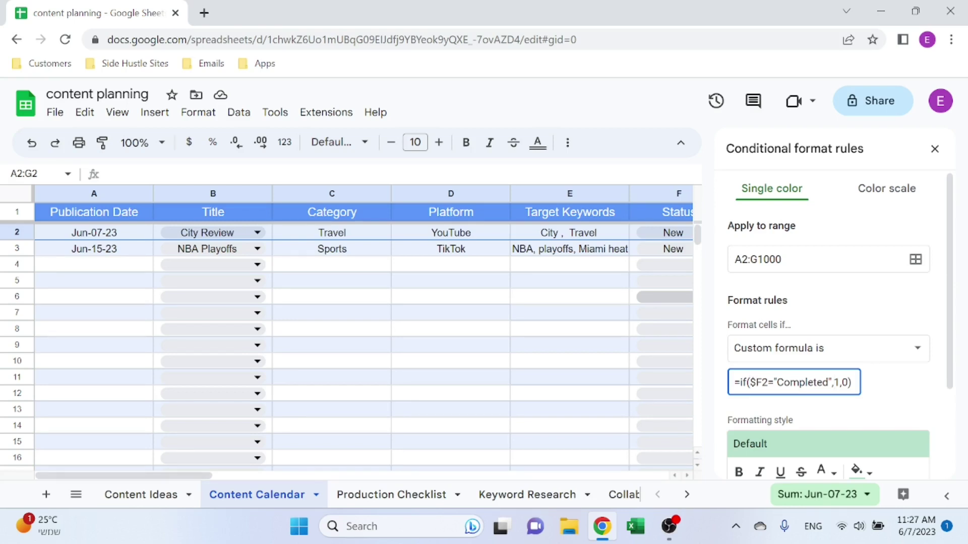
scroll(865, 385, "down", 3)
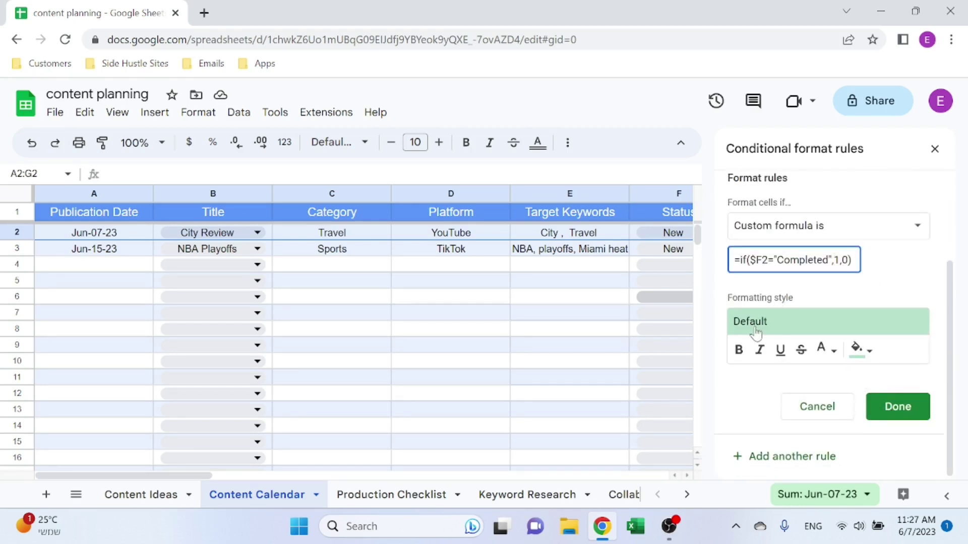
left_click(934, 149)
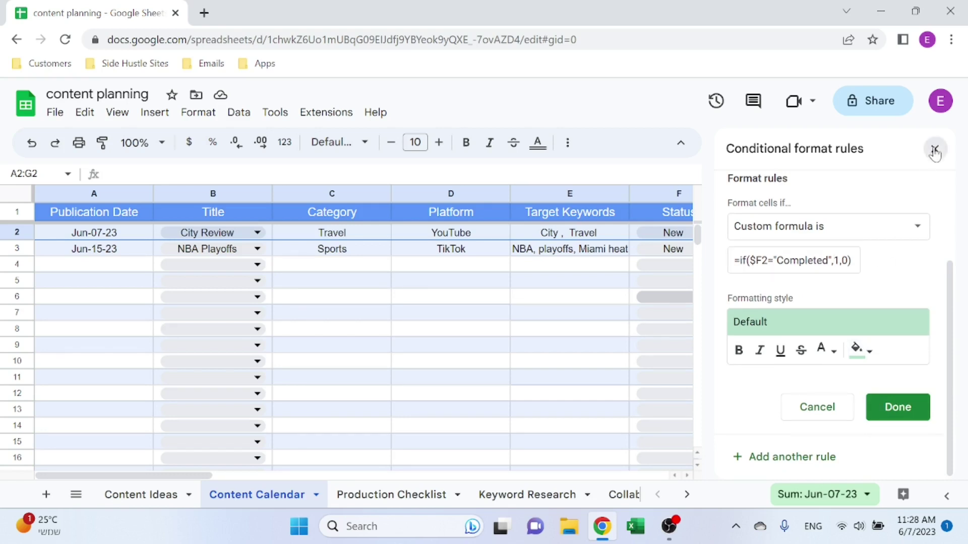
left_click(838, 250)
key("Tab")
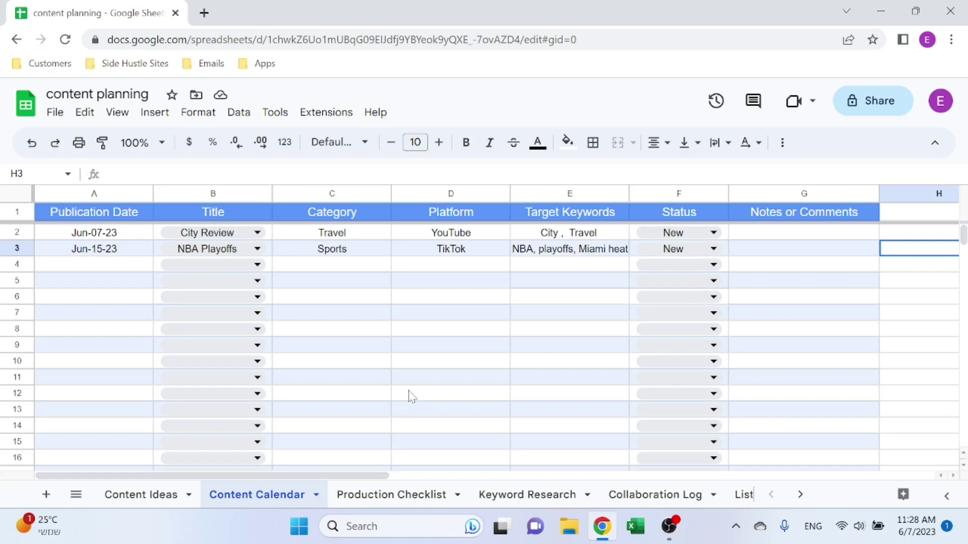
On Production Checklist, review the first task's Title, Platform, Task and Responsible Person dropdowns.
left_click(408, 495)
scroll(323, 418, "down", 1)
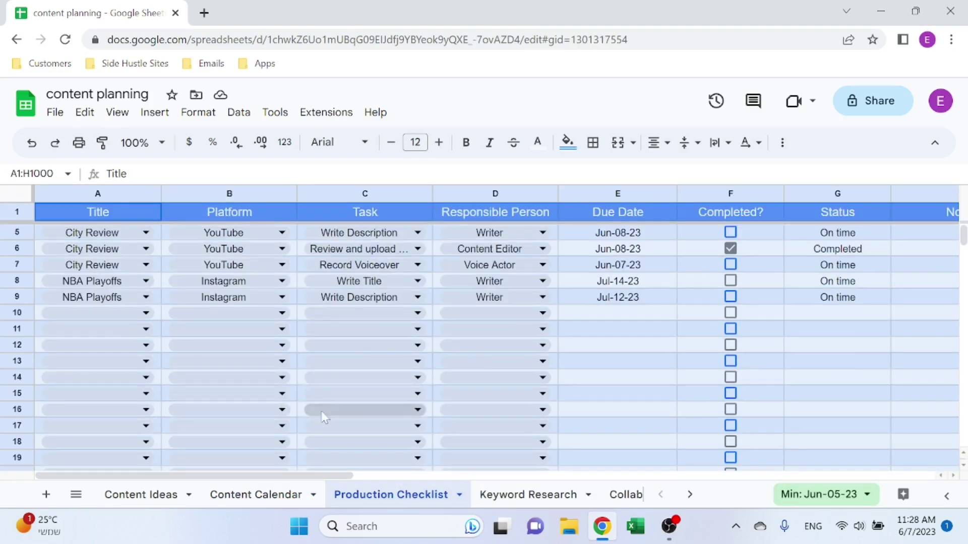
scroll(323, 418, "up", 1)
left_click(620, 392)
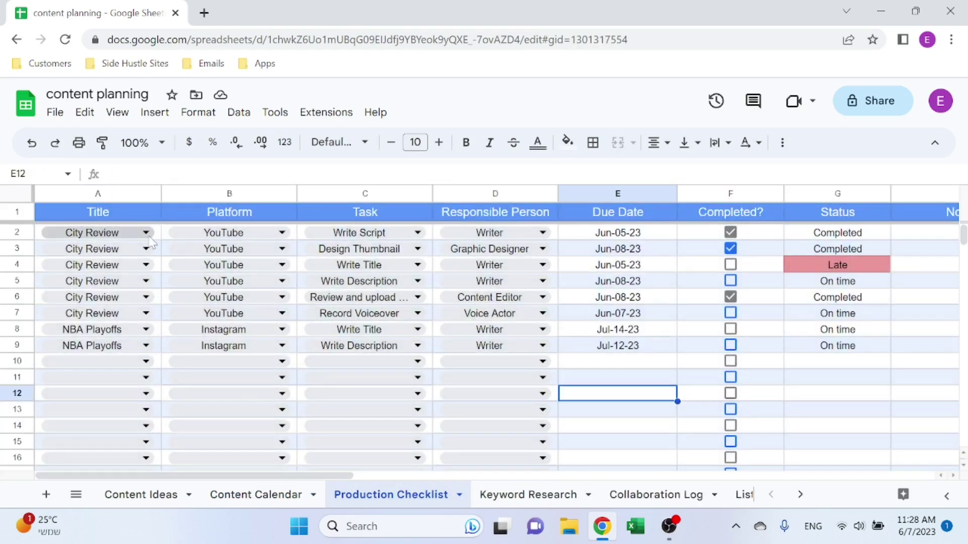
left_click(146, 234)
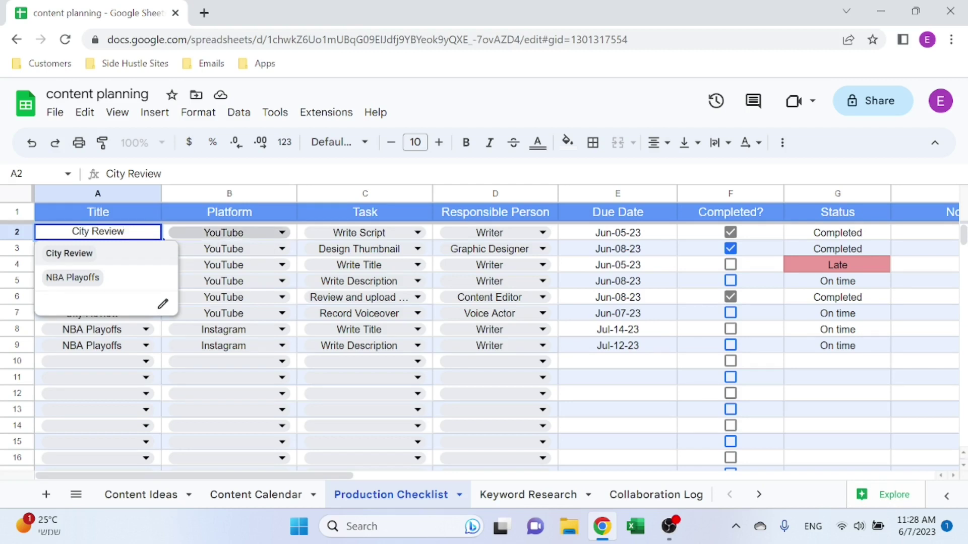
left_click(282, 232)
left_click(397, 233)
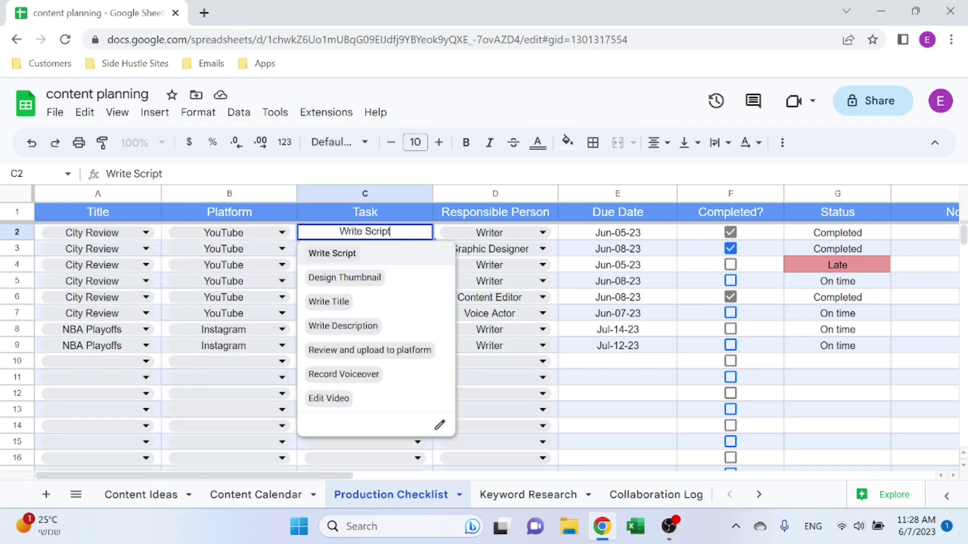
left_click(542, 232)
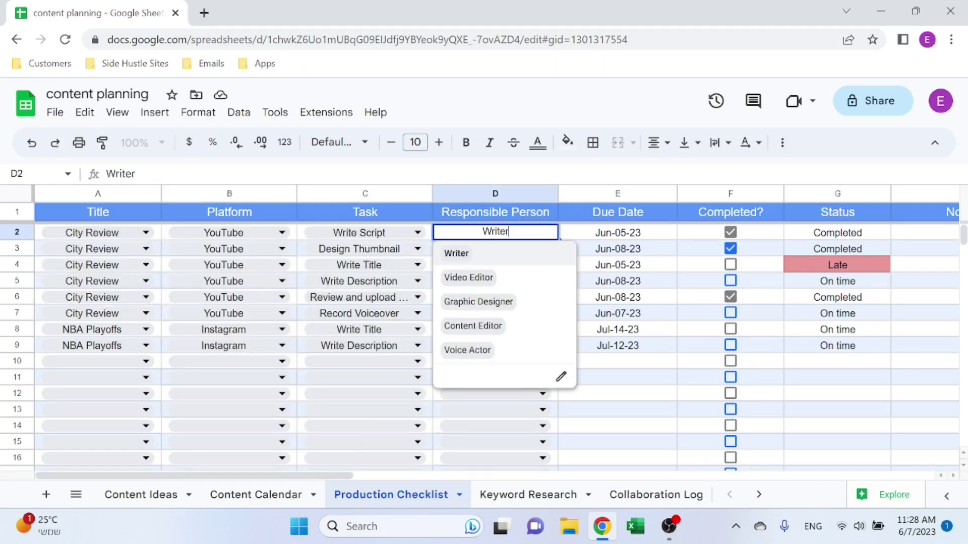
left_click(654, 316)
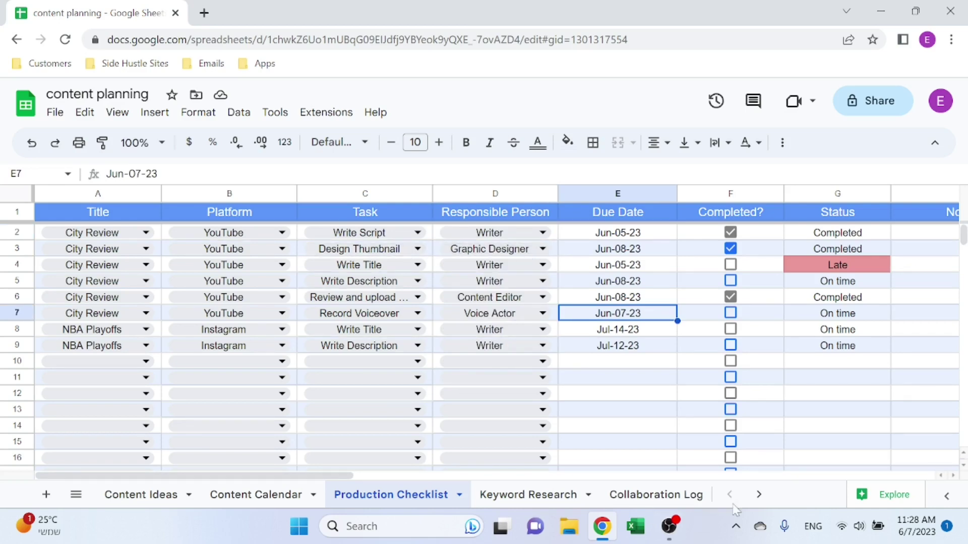
Glance at the Lists sheet, then select the Due Date and Completed? columns on Production Checklist.
left_click(759, 496)
left_click(677, 495)
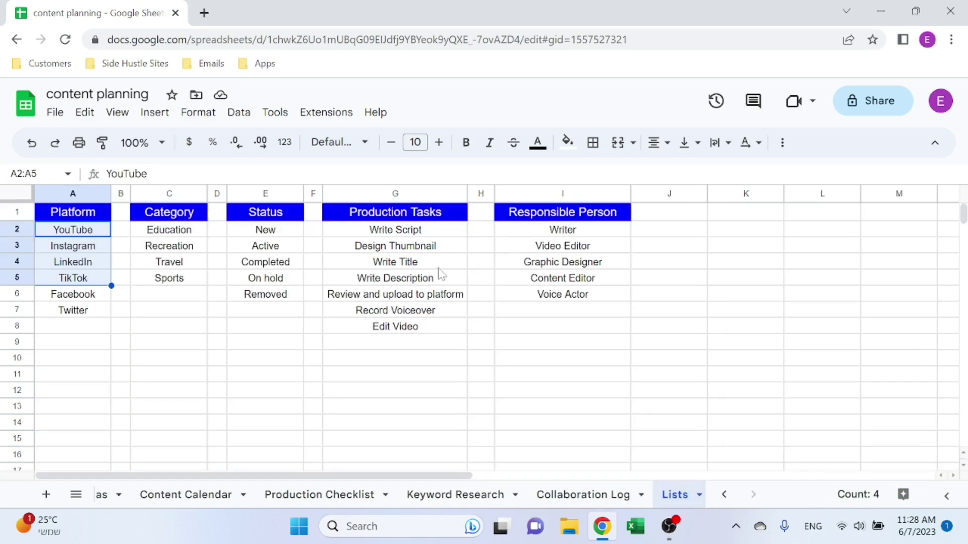
left_click(319, 495)
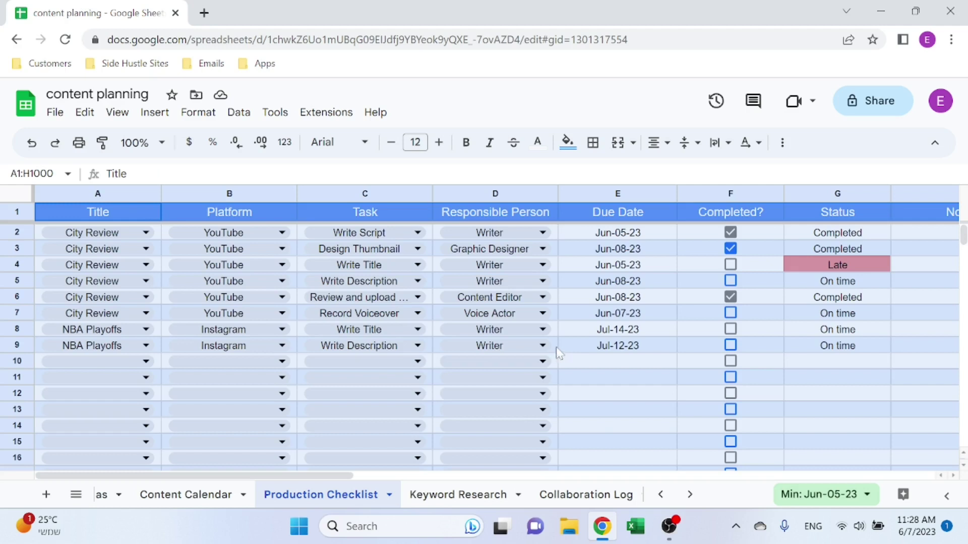
left_click(623, 382)
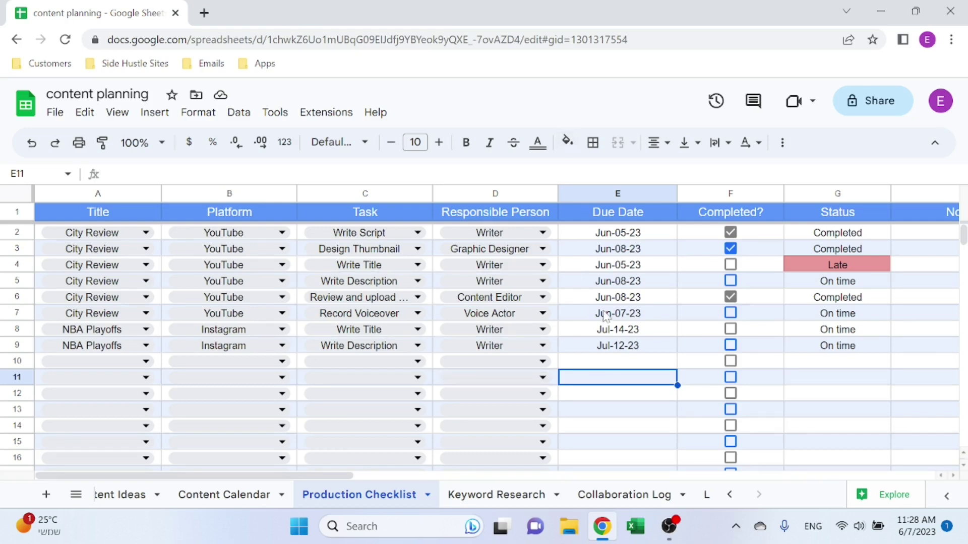
left_click(600, 194)
left_click(610, 249)
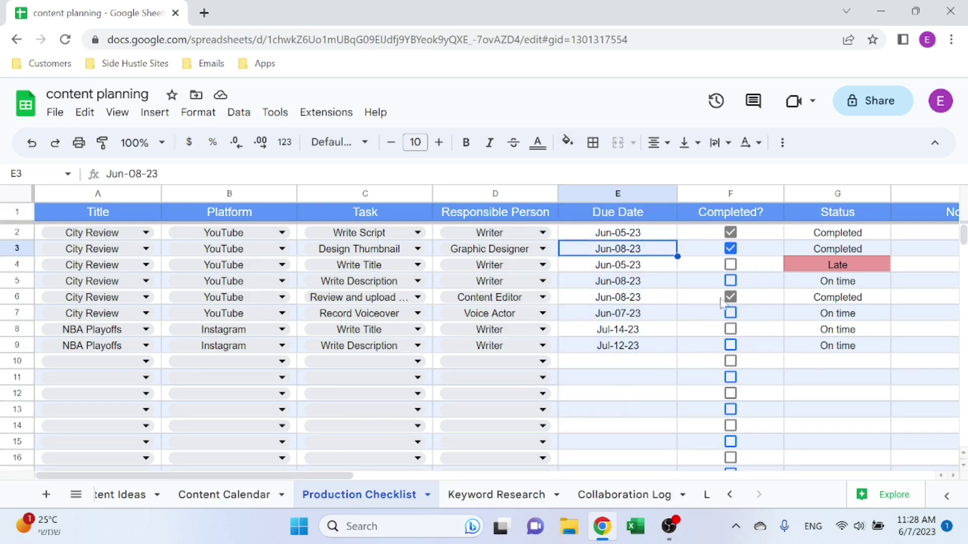
left_click(706, 199)
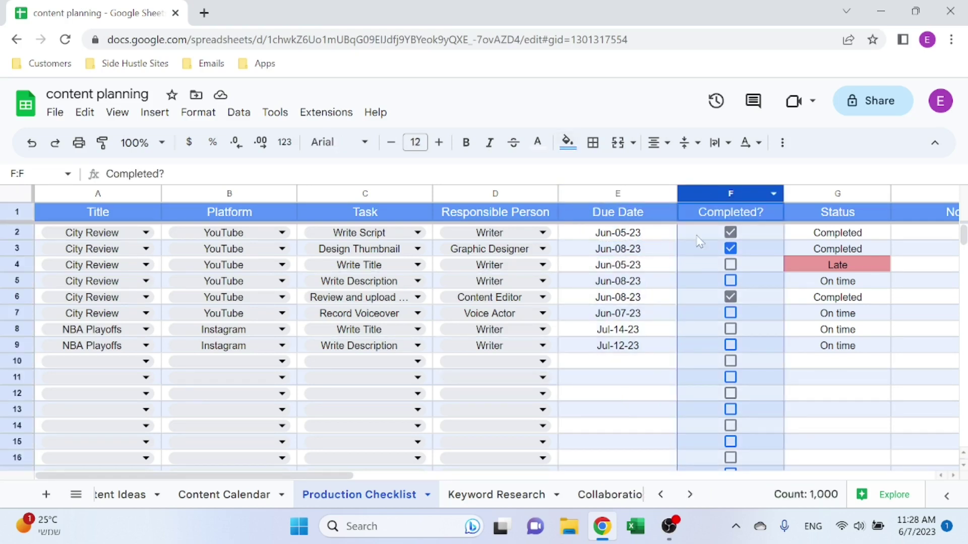
left_click(684, 282)
left_click(703, 192)
left_click(198, 113)
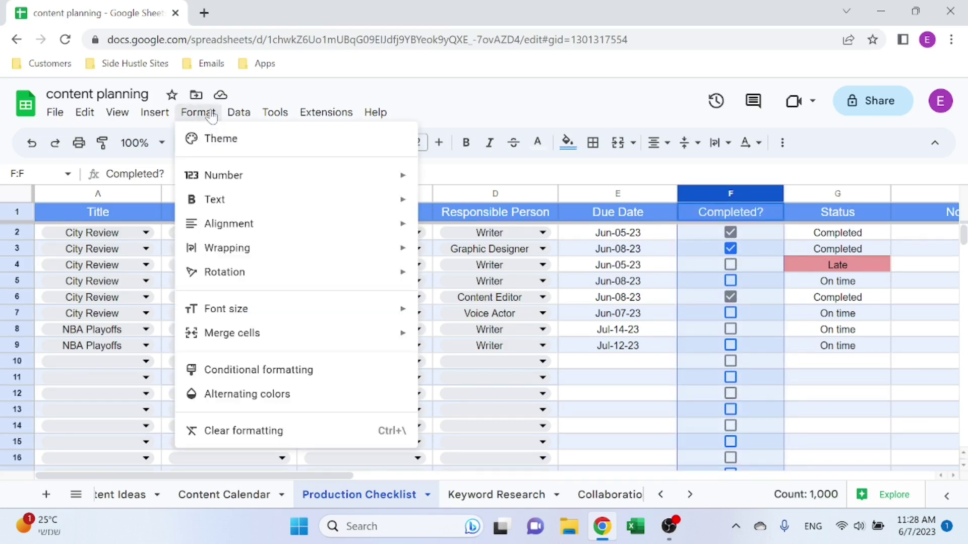
mouse_move(237, 113)
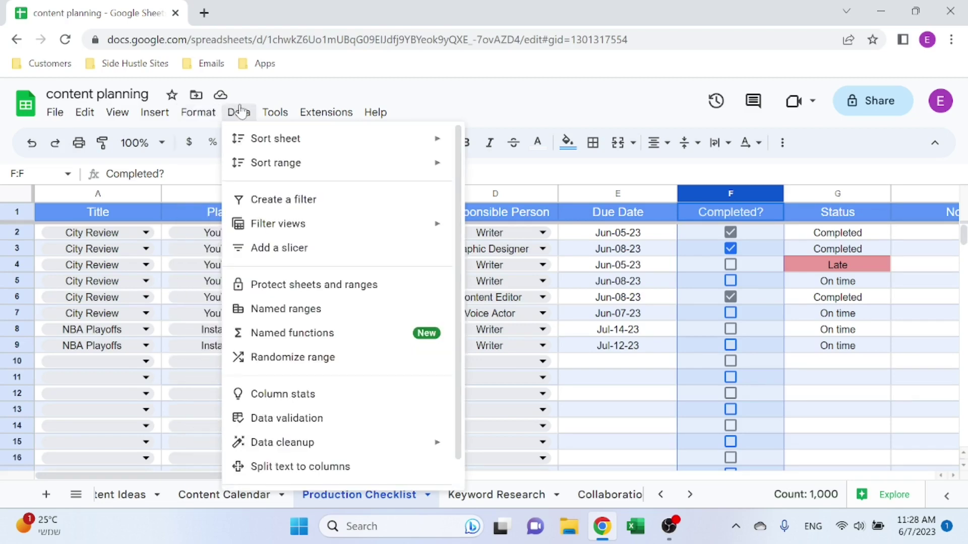
left_click(286, 417)
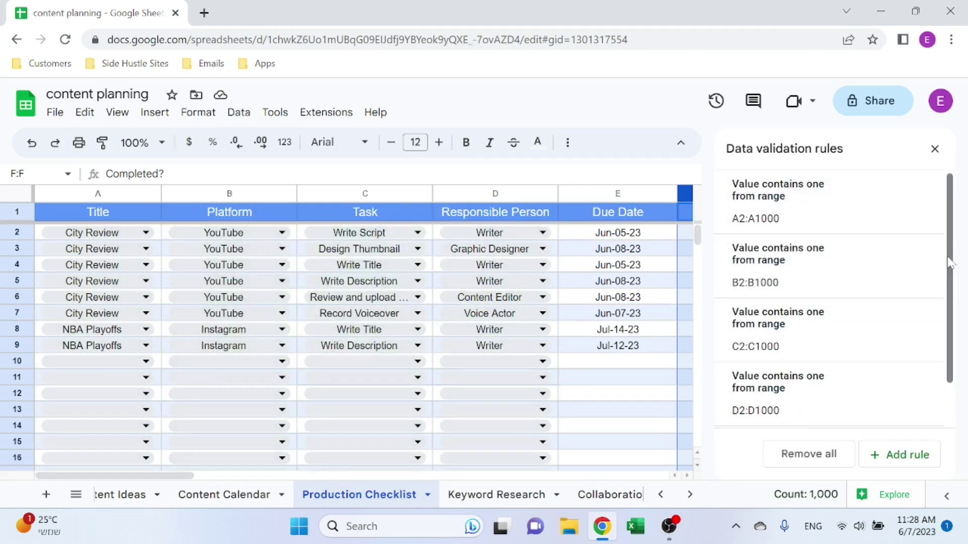
scroll(837, 353, "down", 2)
left_click(803, 415)
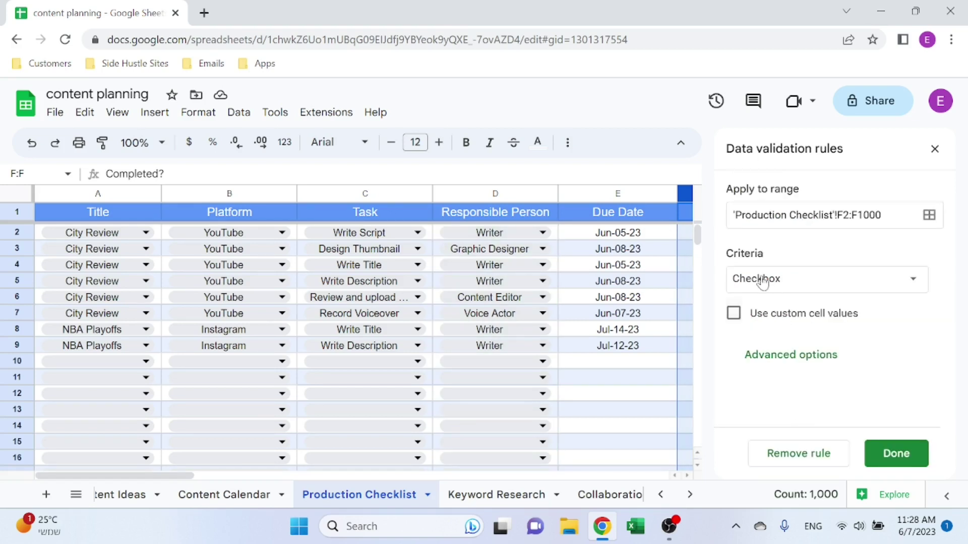
left_click(914, 280)
scroll(887, 272, "up", 5)
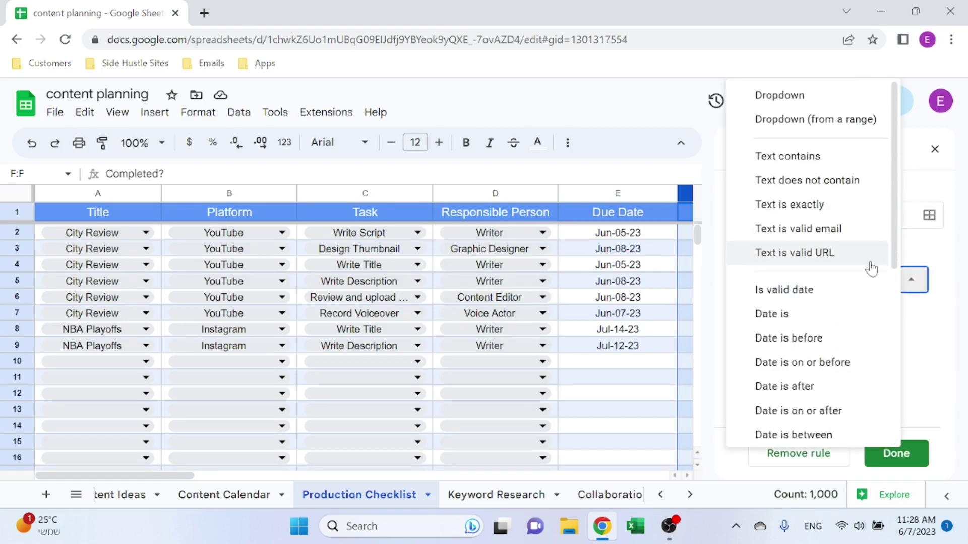
scroll(832, 349, "down", 5)
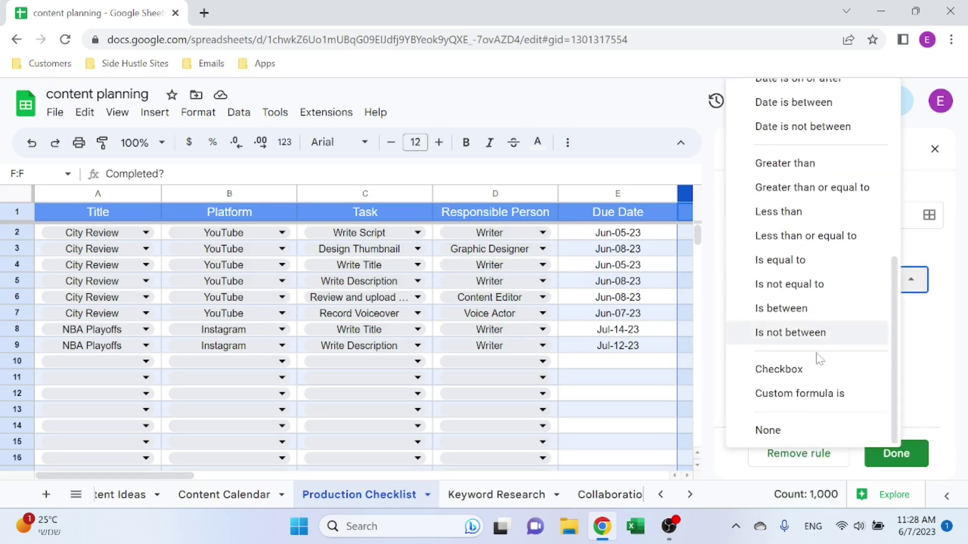
left_click(786, 371)
left_click(895, 453)
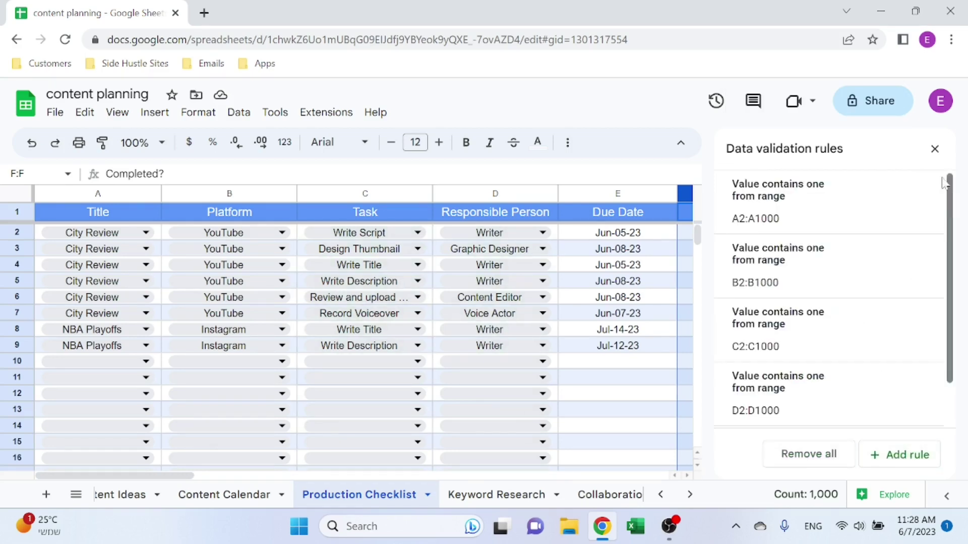
left_click(935, 149)
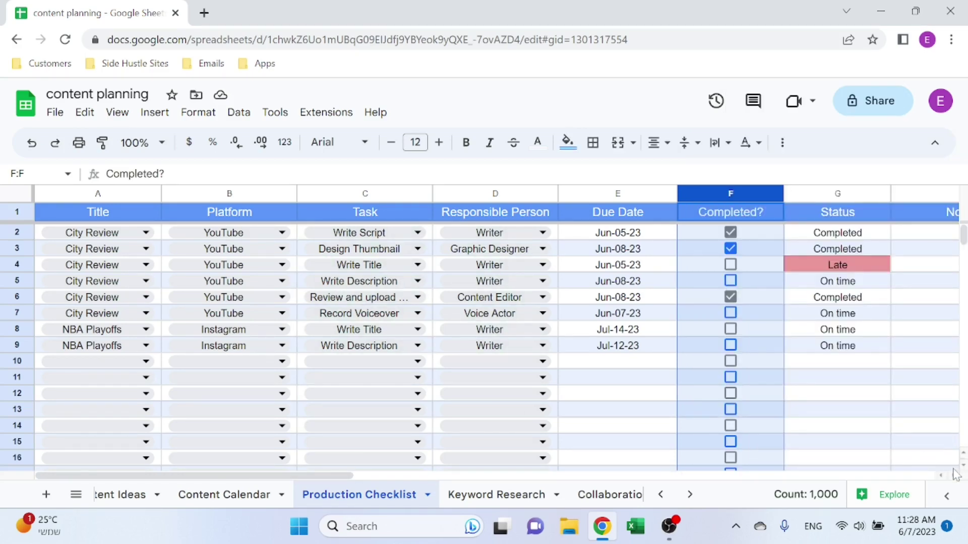
left_click(952, 476)
left_click(953, 475)
left_click(575, 346)
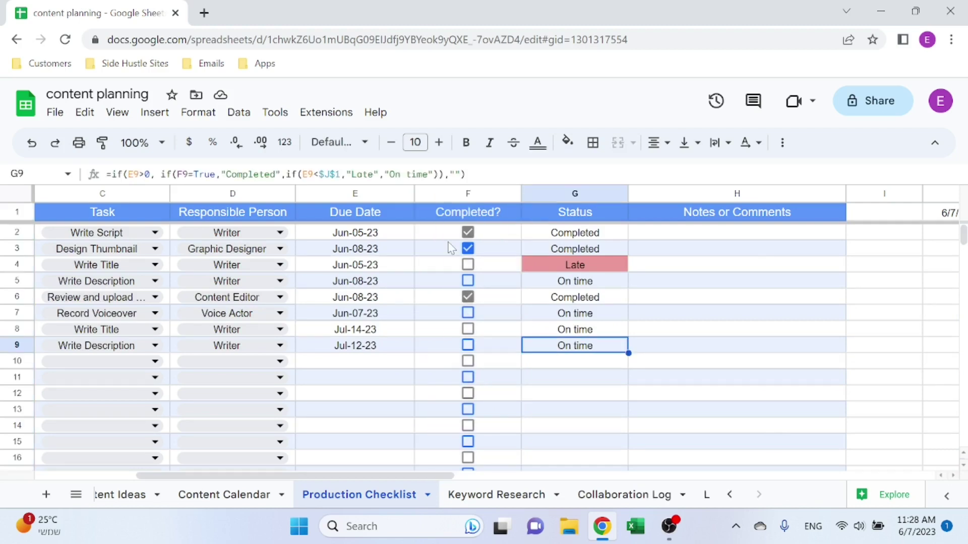
left_click(582, 233)
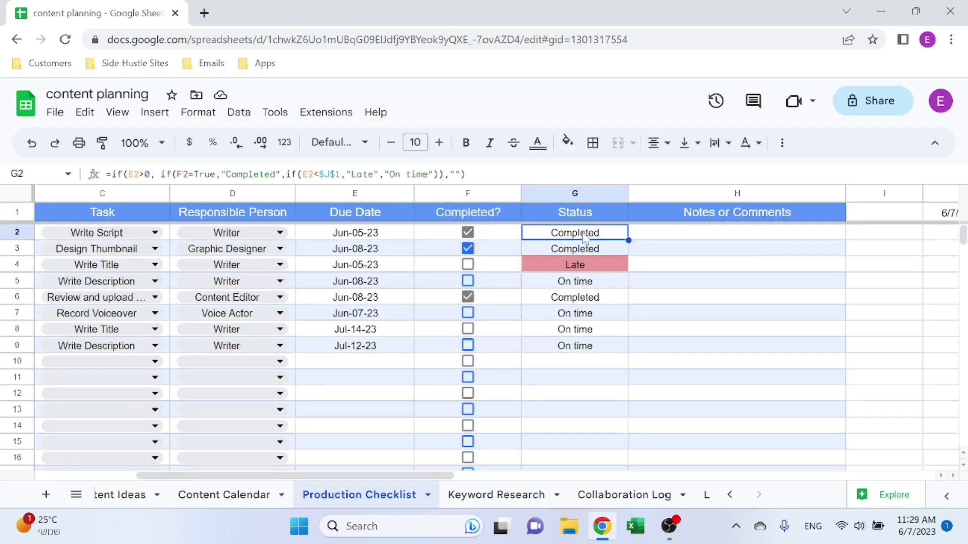
left_click(466, 174)
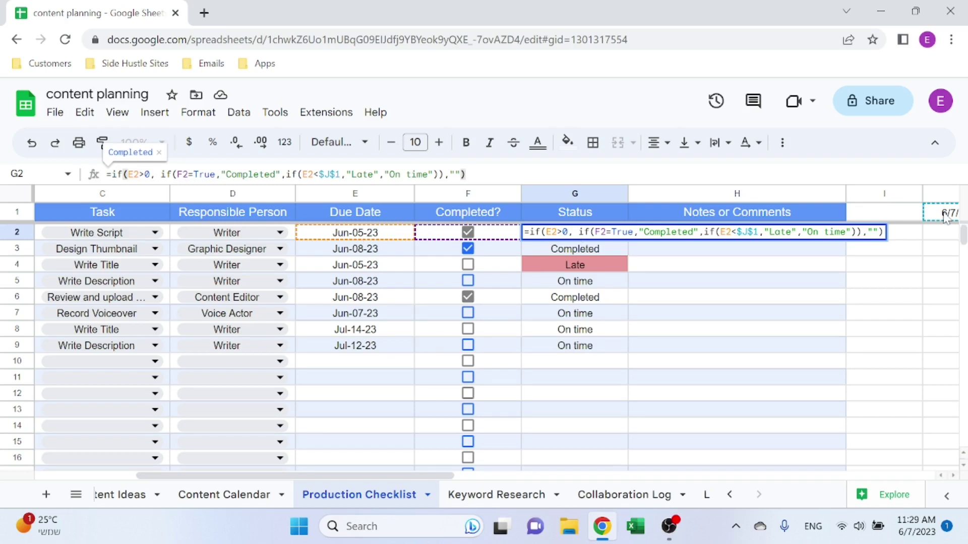
scroll(857, 222, "right", 2)
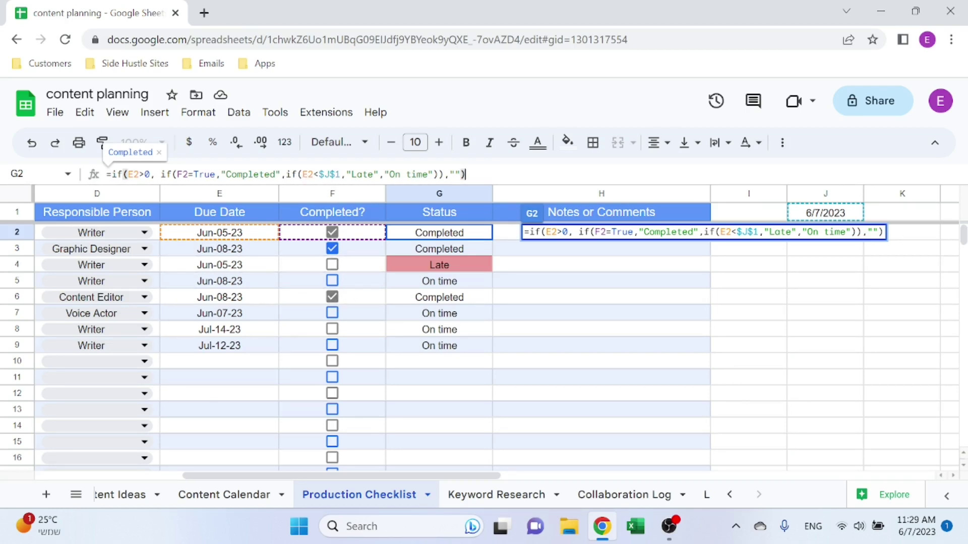
key("Escape")
left_click(332, 233)
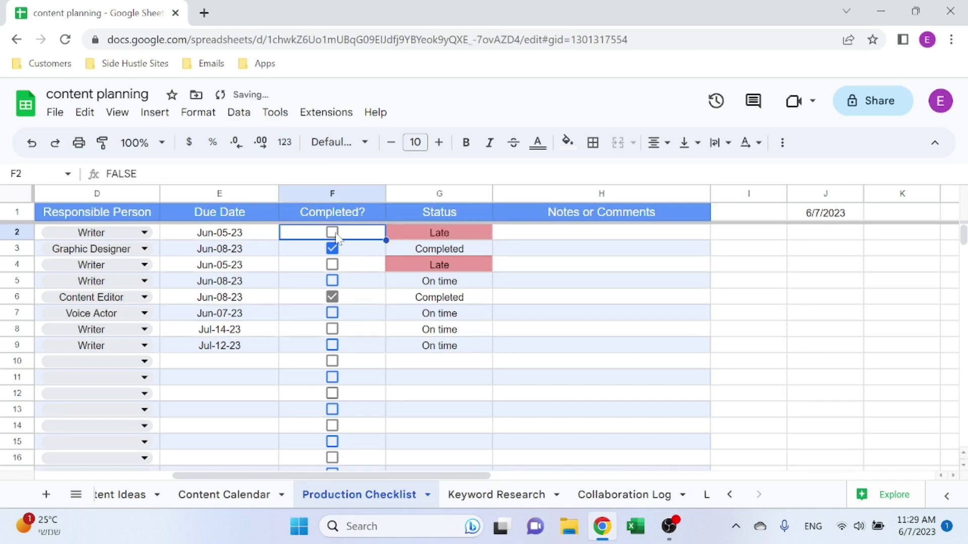
left_click(330, 233)
left_click(440, 239)
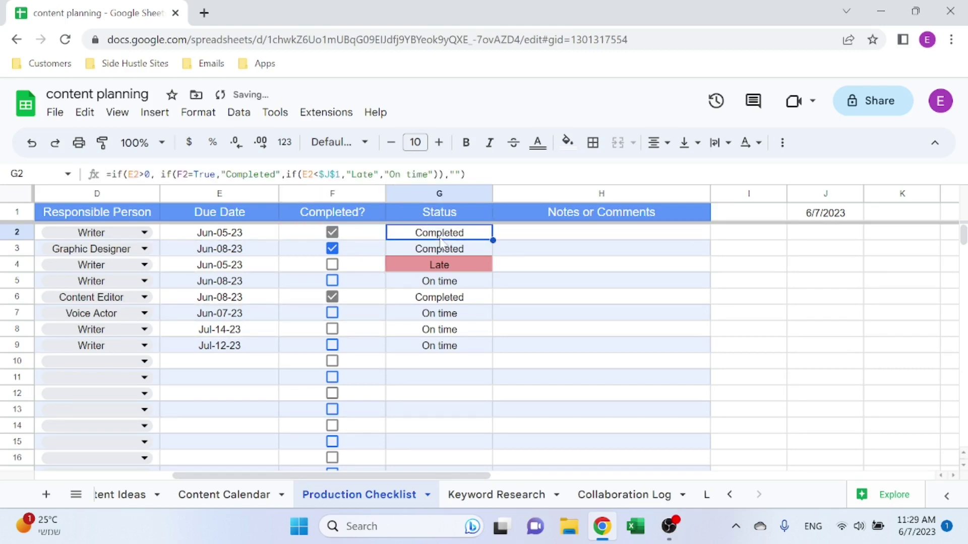
left_click(198, 112)
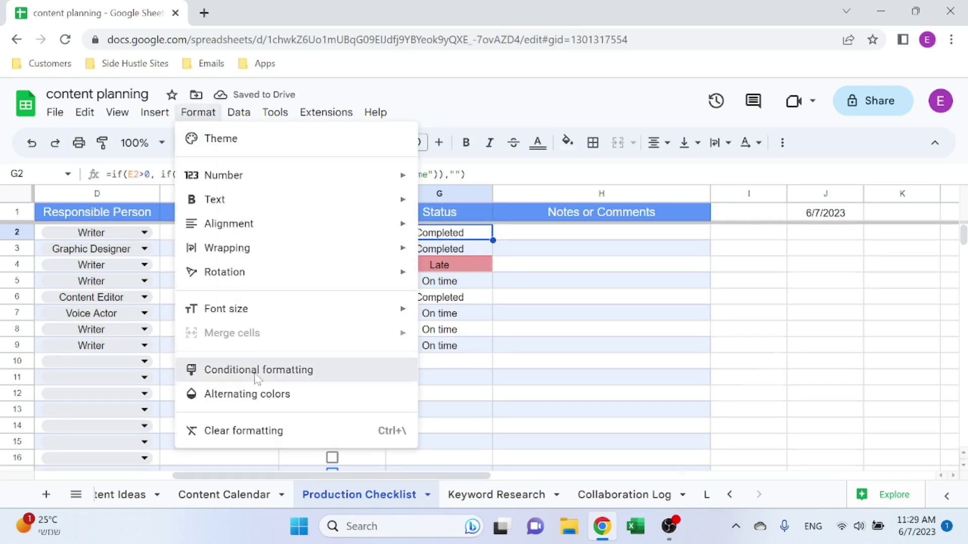
left_click(254, 370)
left_click(816, 204)
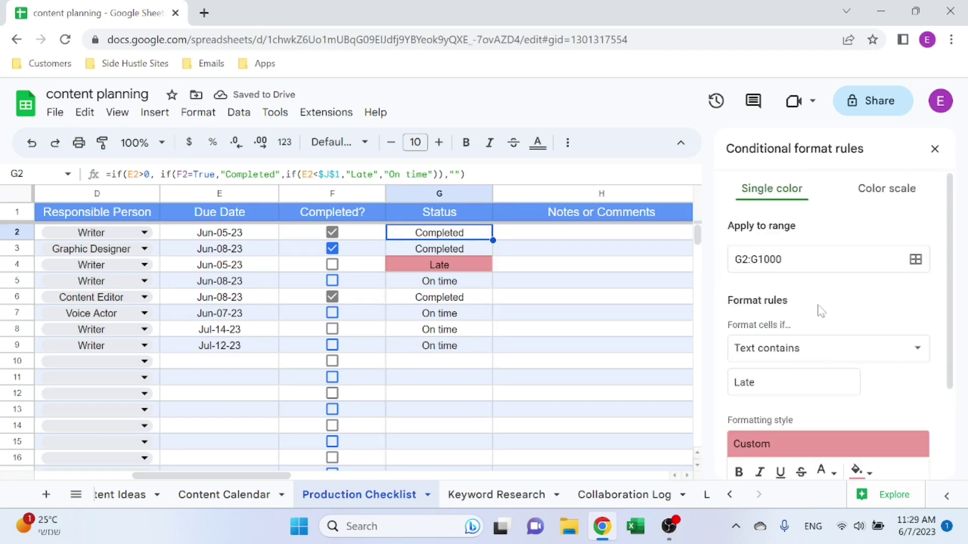
scroll(820, 311, "down", 4)
scroll(808, 318, "up", 4)
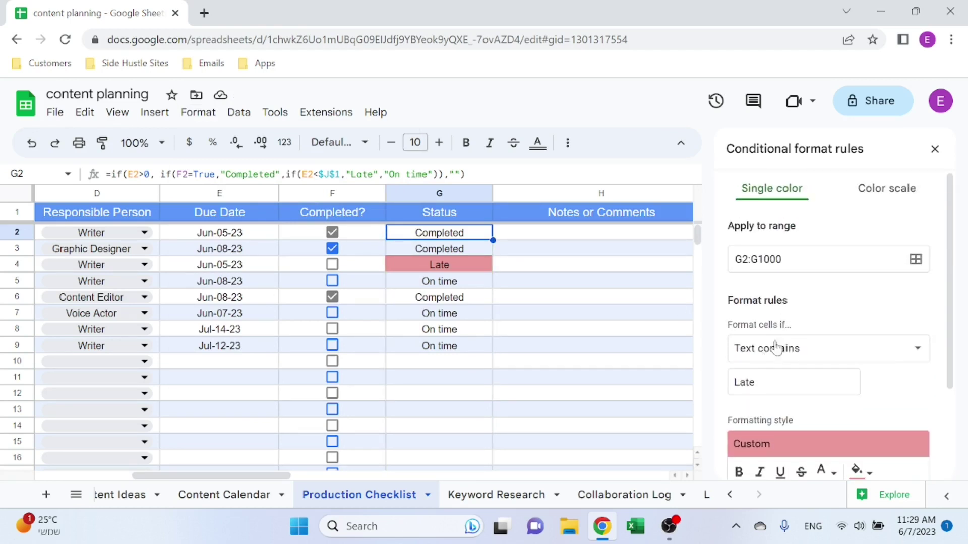
scroll(756, 372, "down", 3)
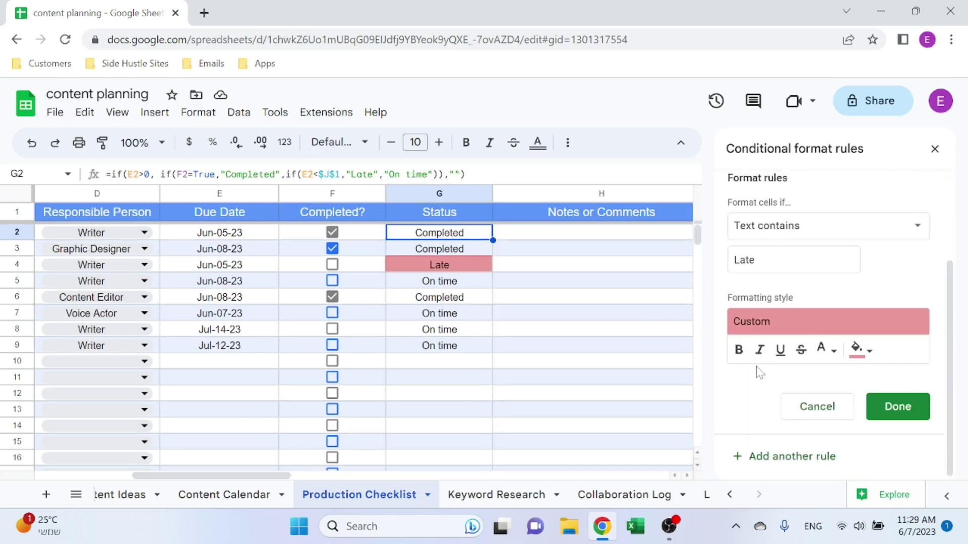
left_click(934, 148)
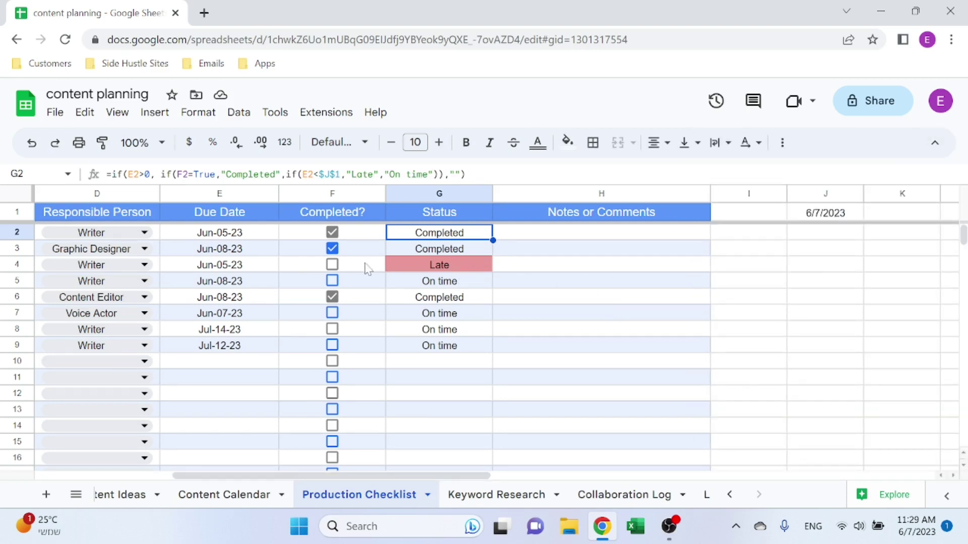
left_click(332, 264)
left_click(332, 264)
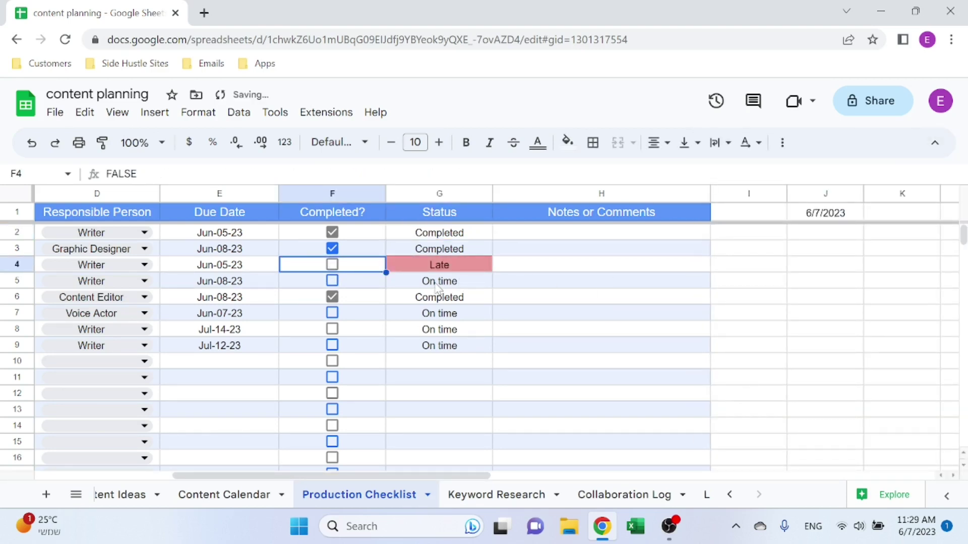
left_click(484, 287)
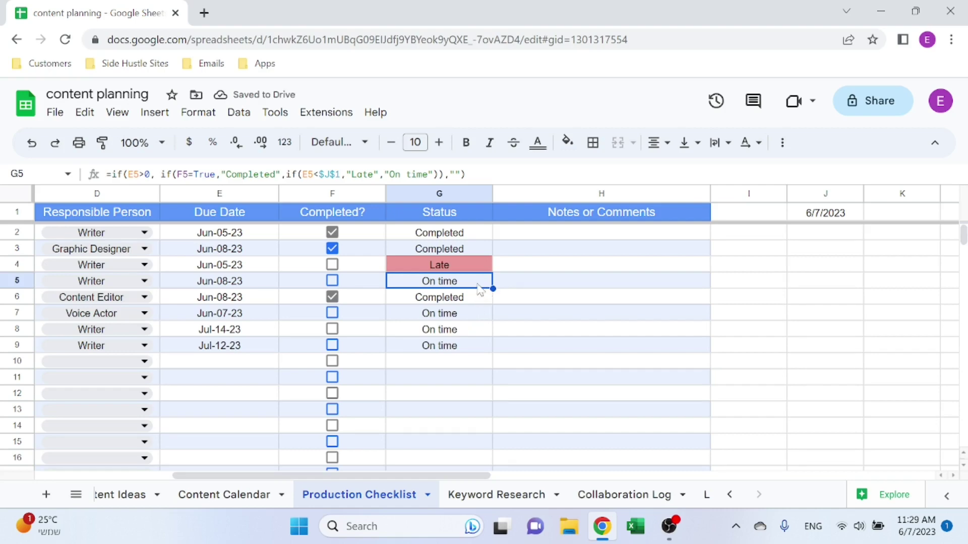
left_click(484, 268)
left_click(480, 288)
left_click(481, 269)
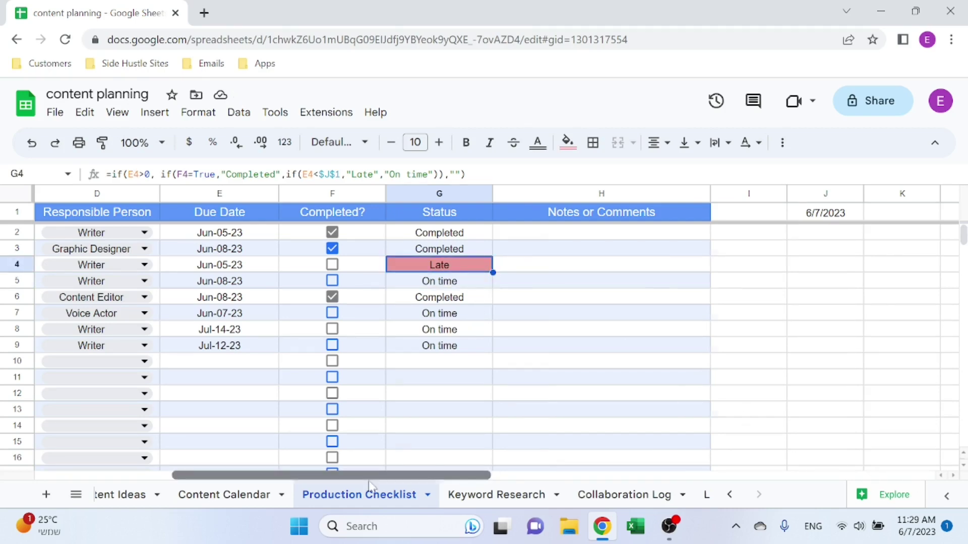
Review the Travel keyword row: search volume 1000, competition level, relevance High, empty notes.
scroll(469, 477, "left", 5)
left_click(495, 494)
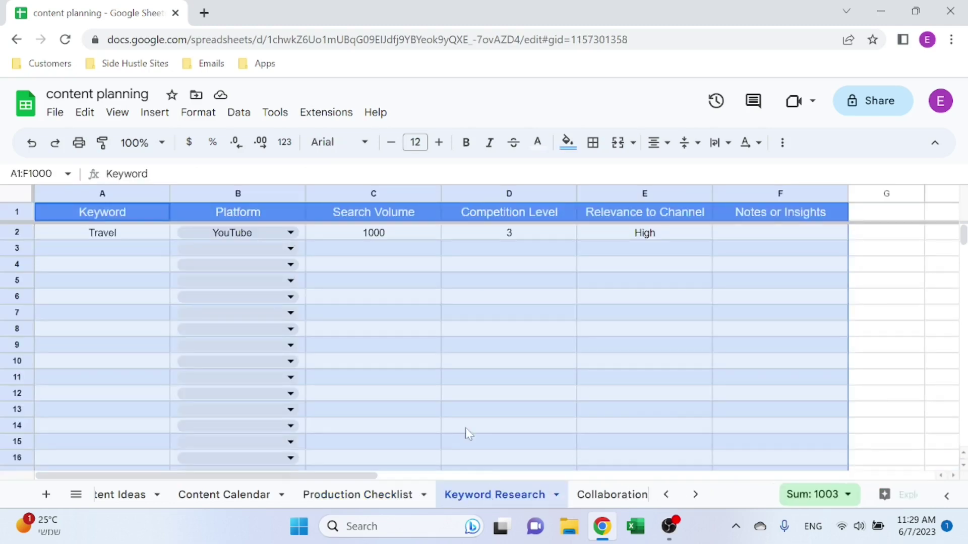
left_click(394, 330)
left_click(159, 237)
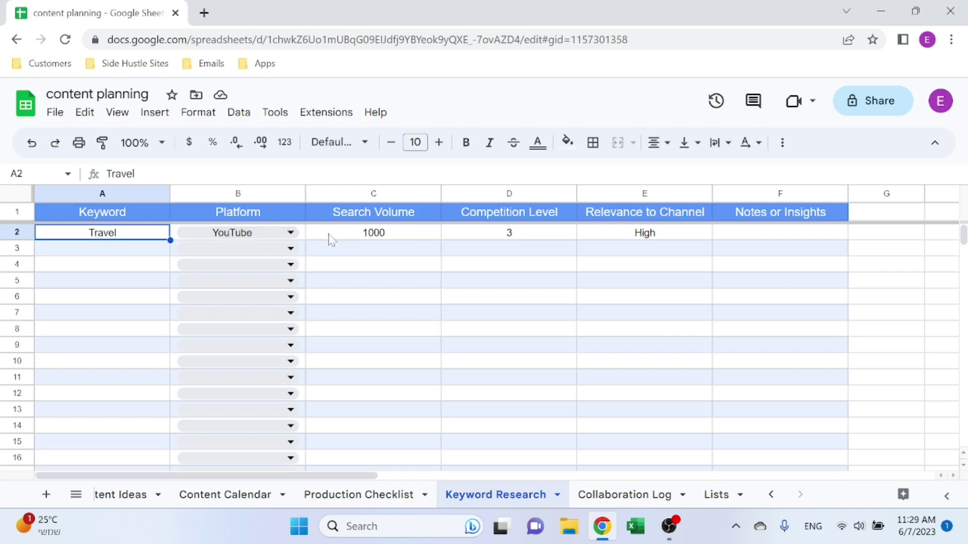
left_click(395, 238)
left_click(507, 238)
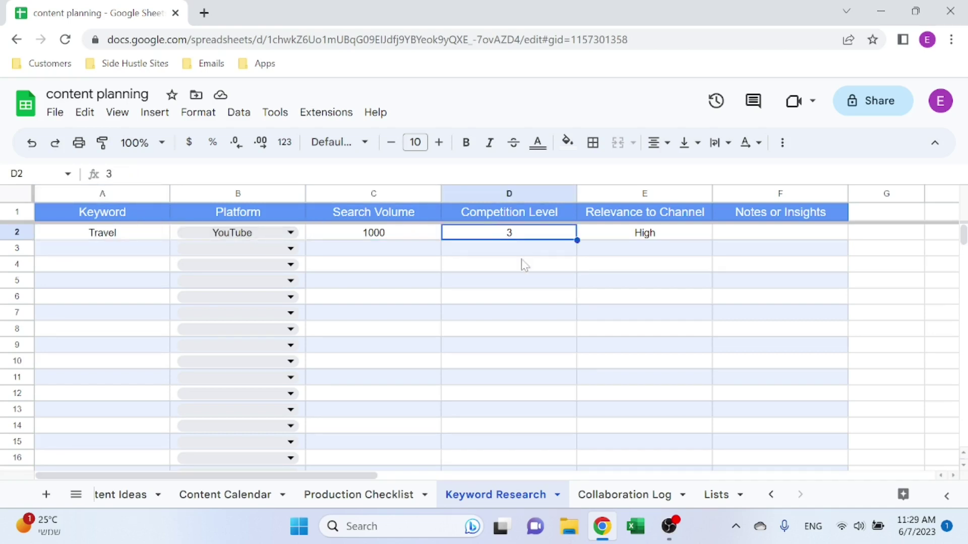
left_click(657, 237)
left_click(776, 237)
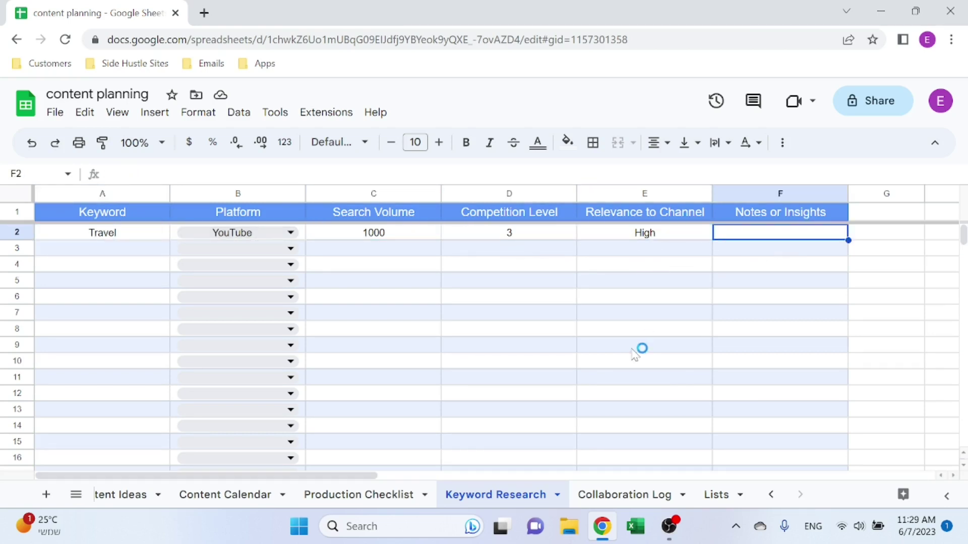
On Collaboration Log, select the top rows of the log table, A1:D7.
left_click(633, 494)
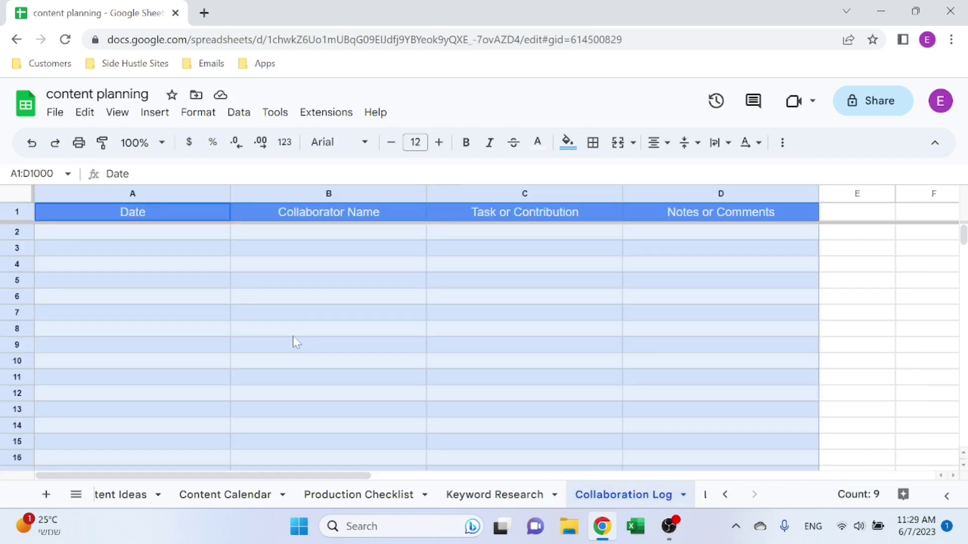
left_click(292, 332)
left_click(181, 234)
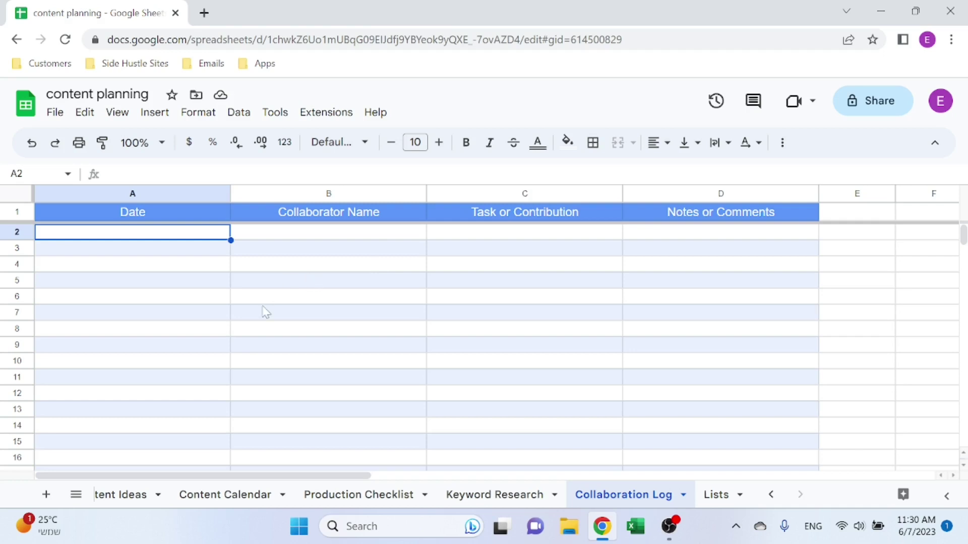
left_click(430, 283)
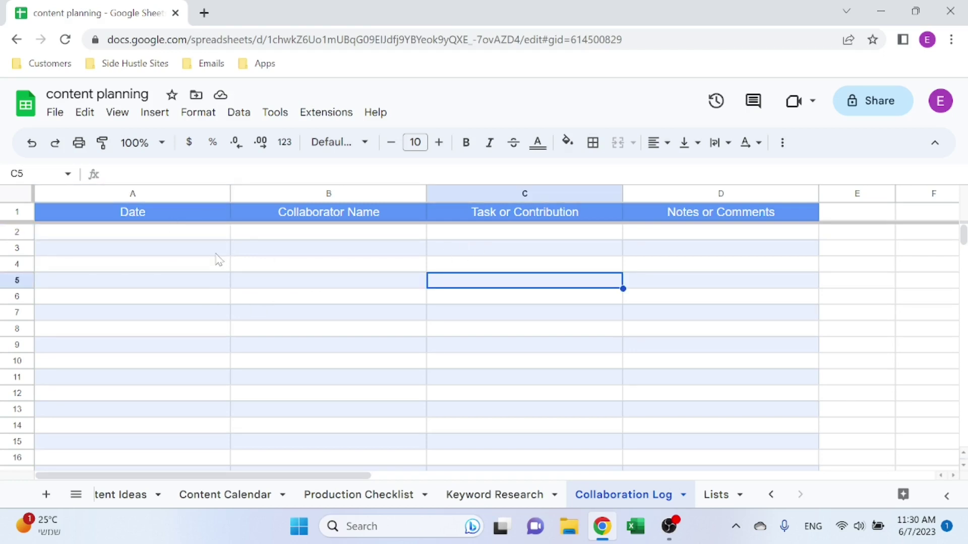
left_click_drag(200, 217, 736, 324)
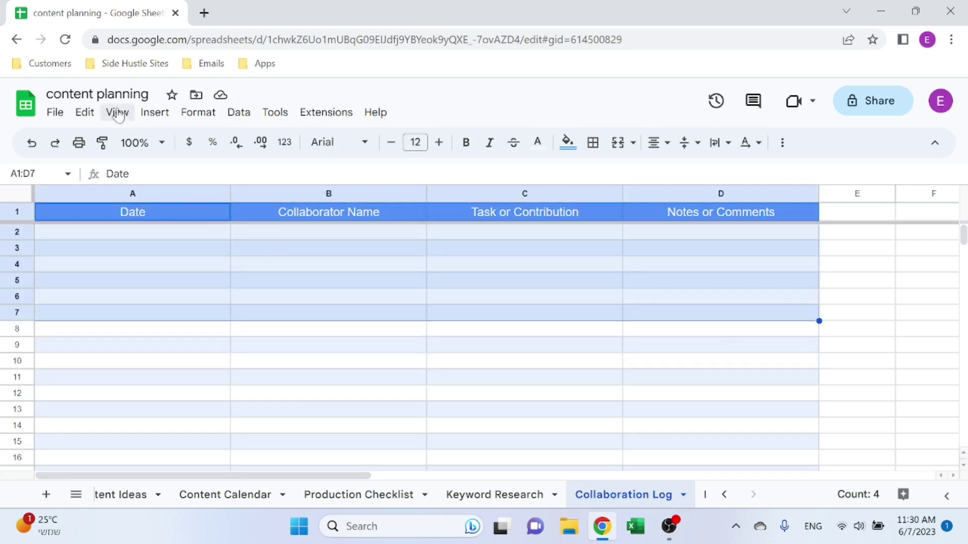
Add Sheet7 with Header in A1 and 1, 2, 3 in A2:A4, then select A1:A4.
left_click(46, 495)
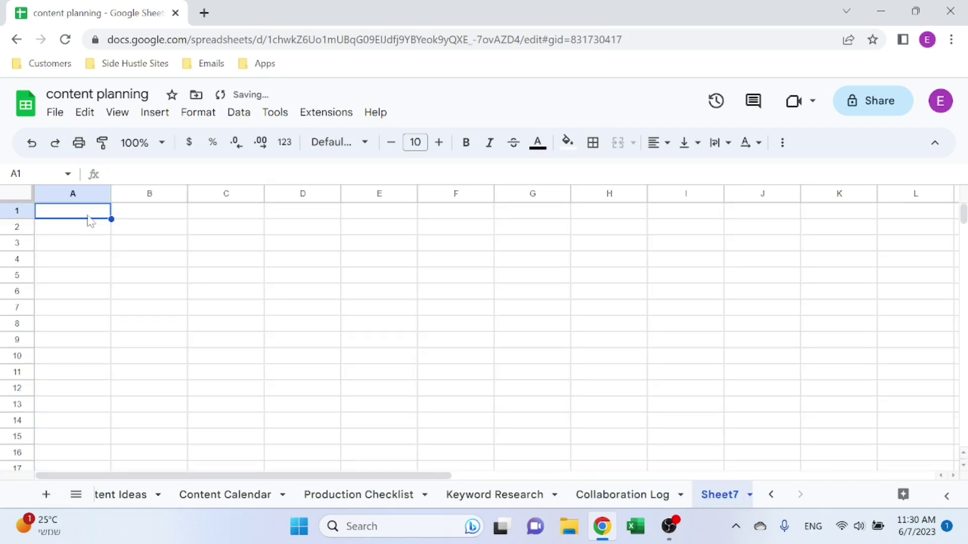
type("Header")
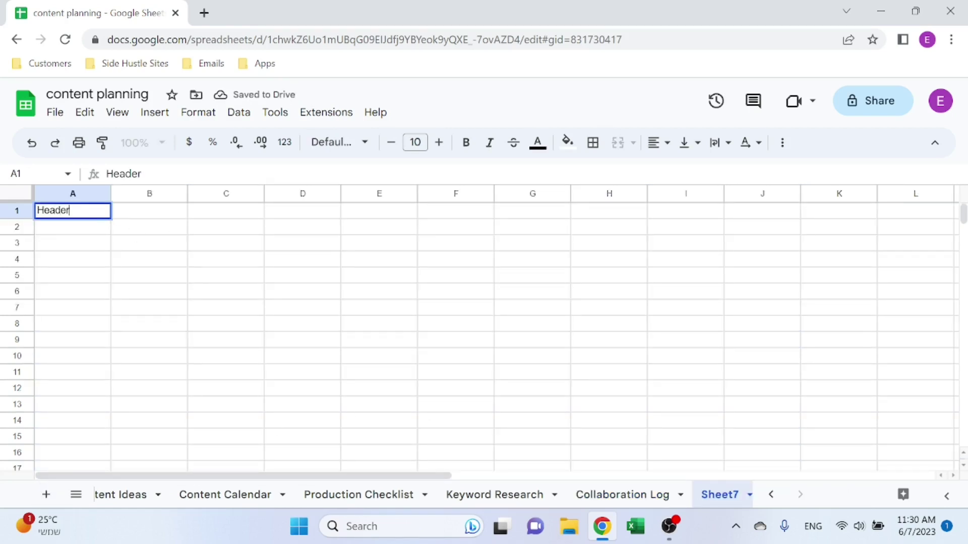
key("Return")
type("1")
key("Return")
type("23")
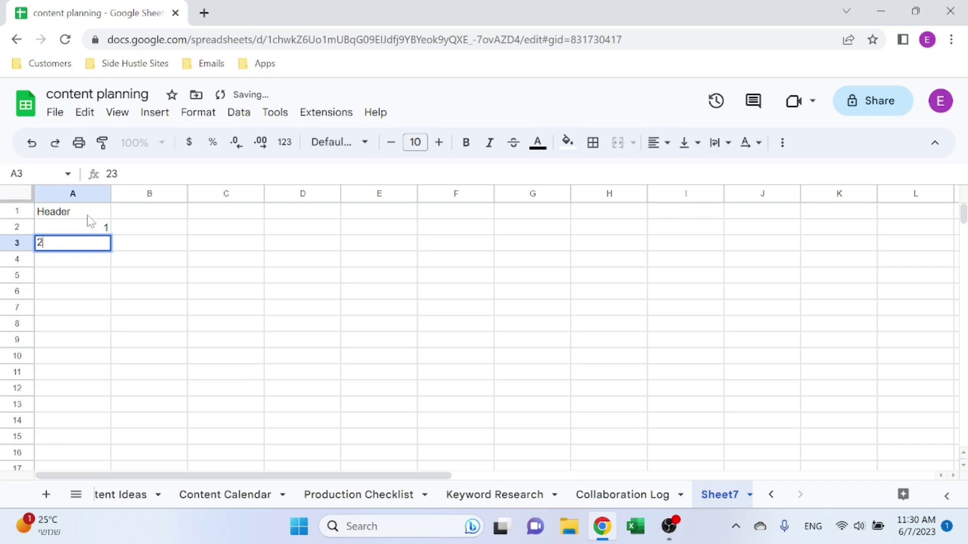
key("Return")
type("3")
key("Return")
left_click_drag(87, 215, 83, 262)
left_click(197, 112)
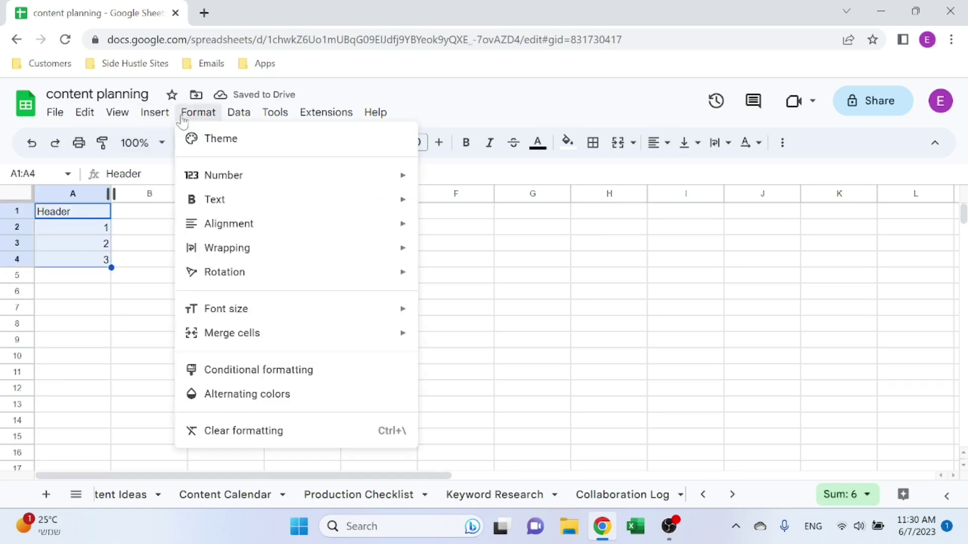
left_click(265, 400)
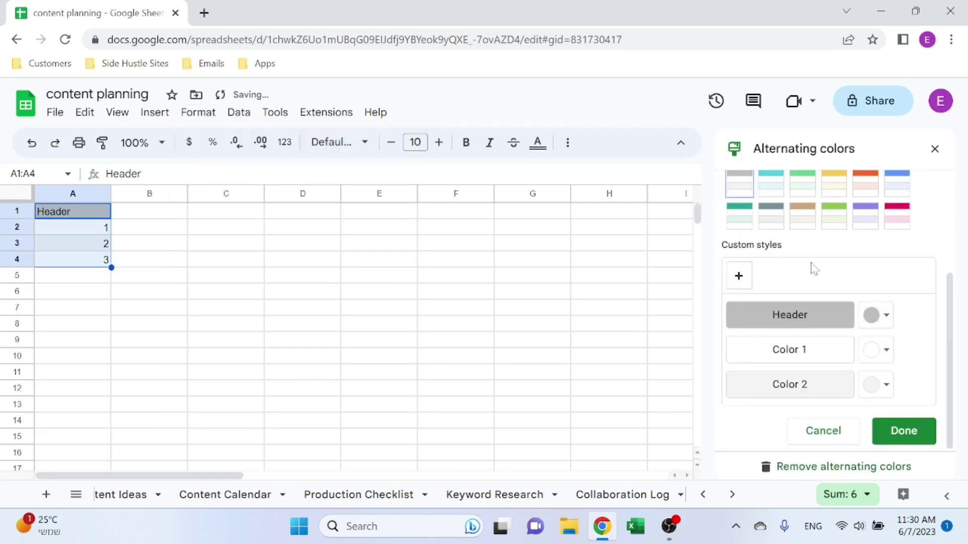
left_click(899, 183)
left_click(902, 222)
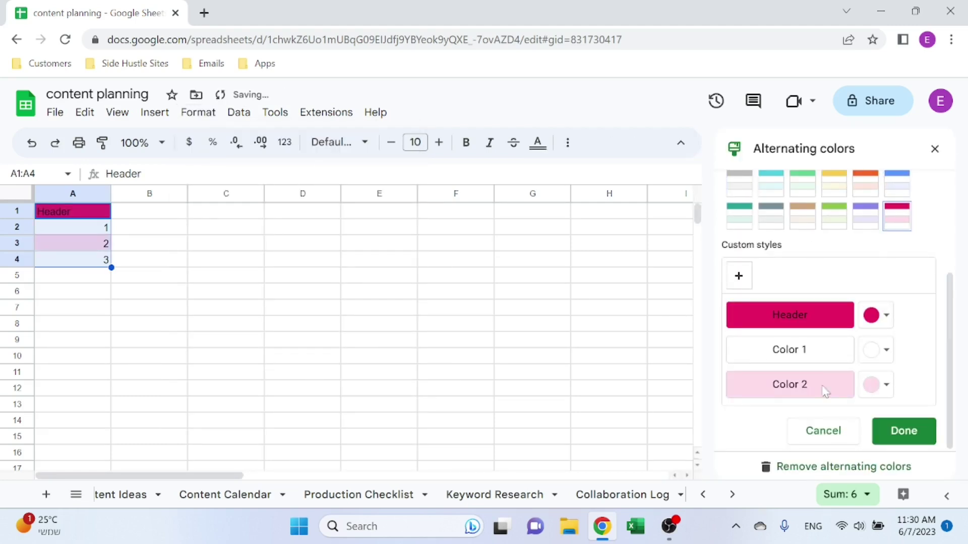
left_click(885, 317)
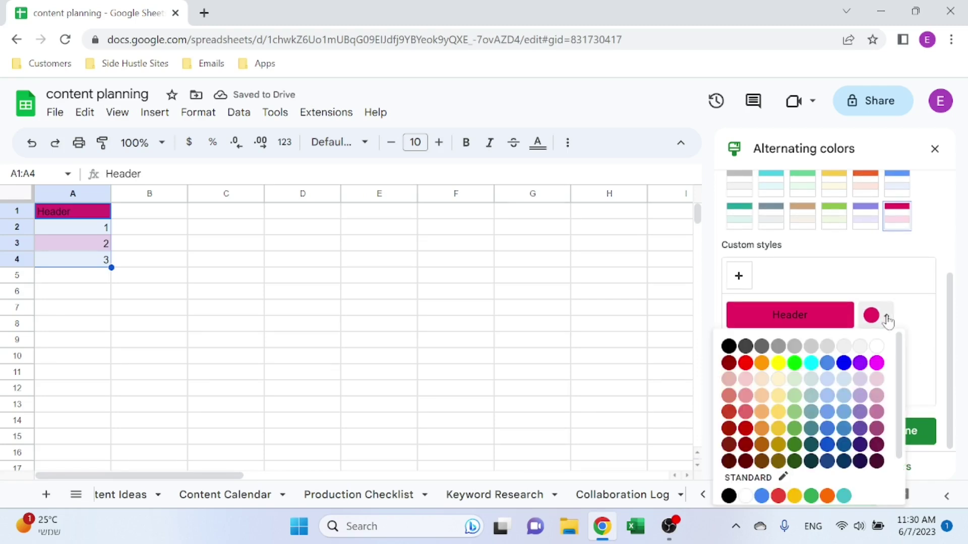
left_click(887, 318)
left_click(886, 317)
left_click(863, 367)
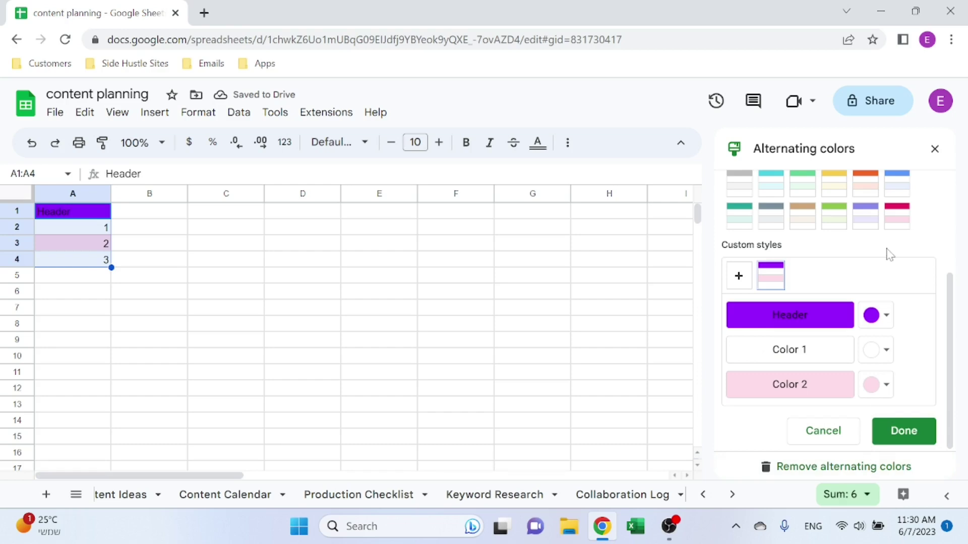
scroll(887, 253, "up", 3)
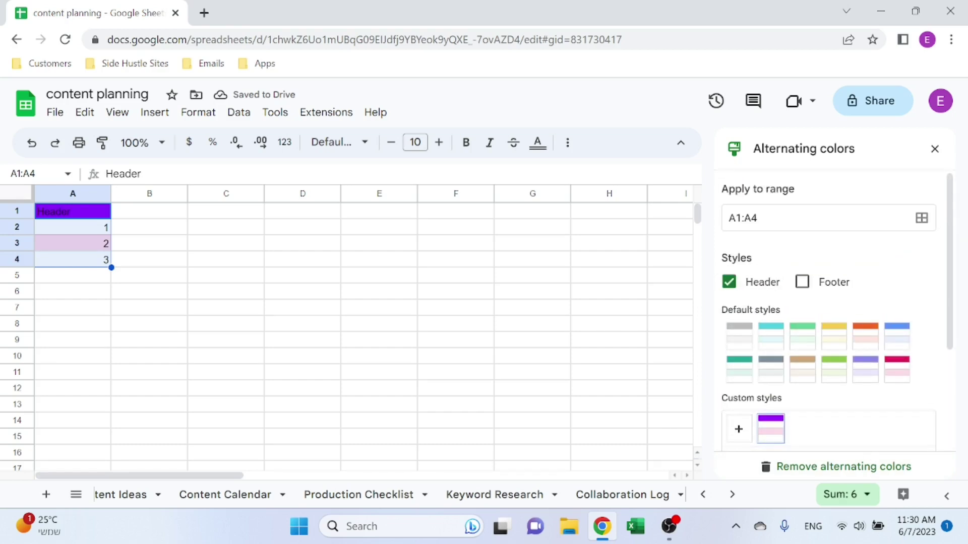
left_click(756, 218)
scroll(782, 248, "down", 5)
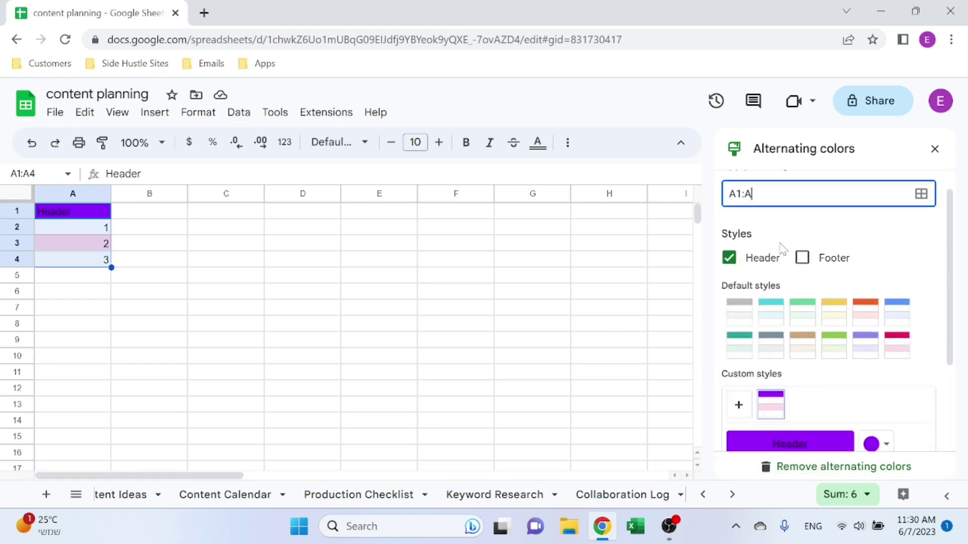
left_click(903, 430)
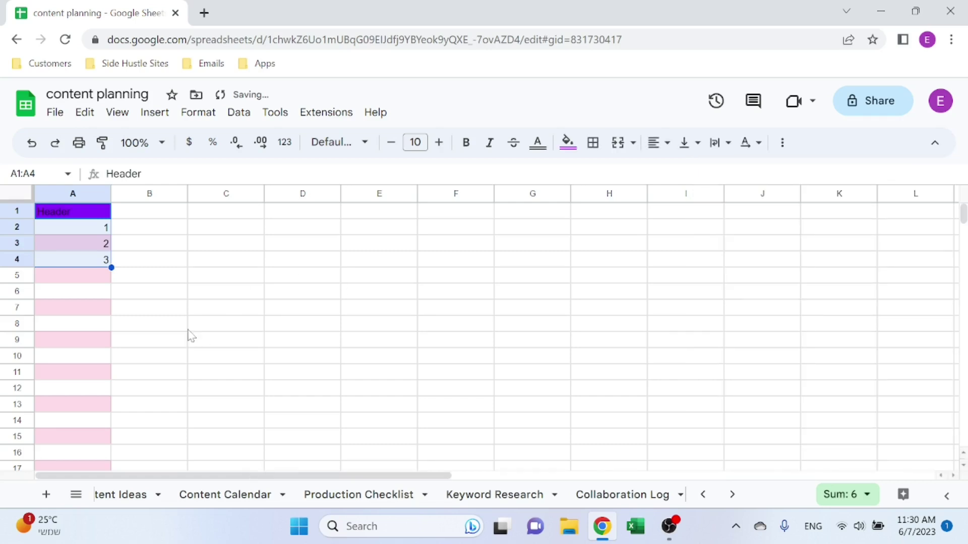
left_click(198, 112)
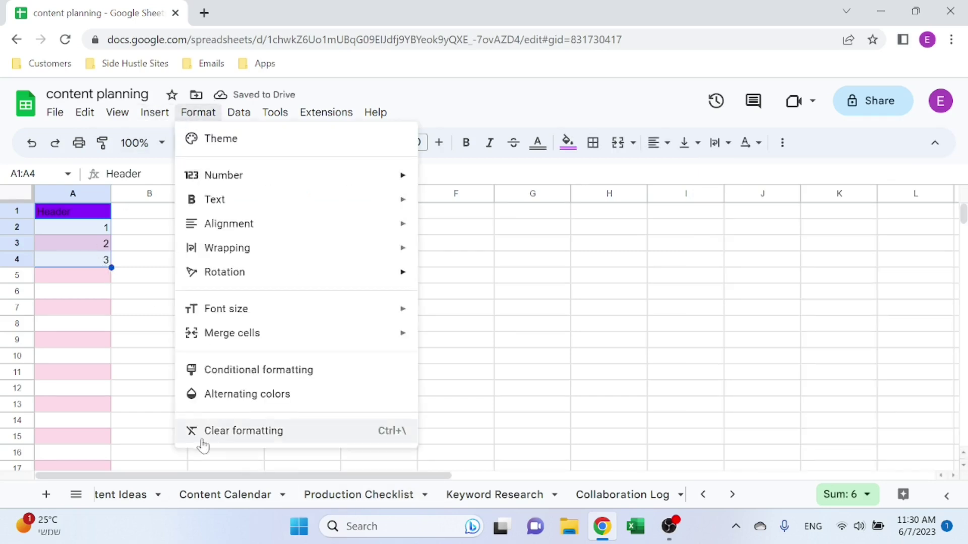
left_click(231, 396)
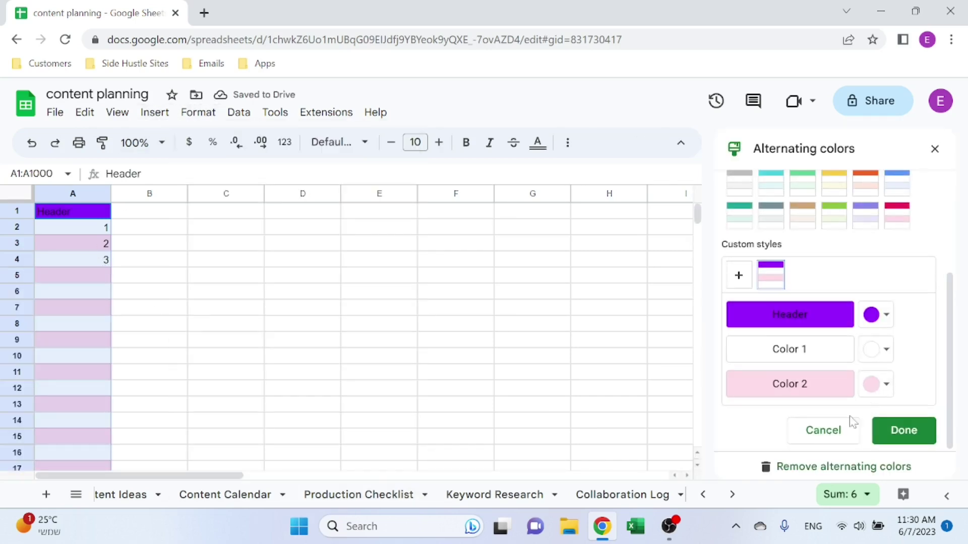
left_click(764, 467)
left_click(542, 410)
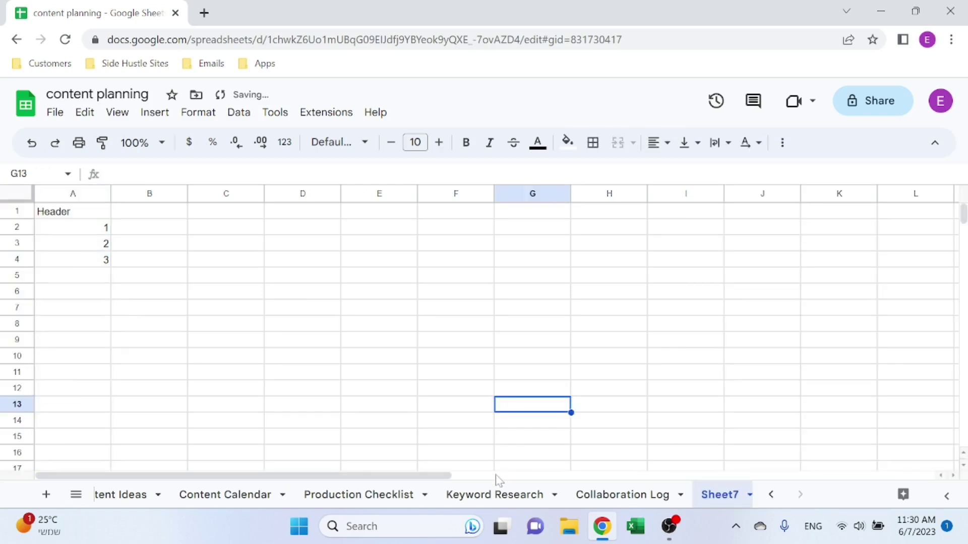
Delete the trial Sheet7 after confirming, then reopen Content Ideas with City Review and NBA Playoffs.
left_click(750, 495)
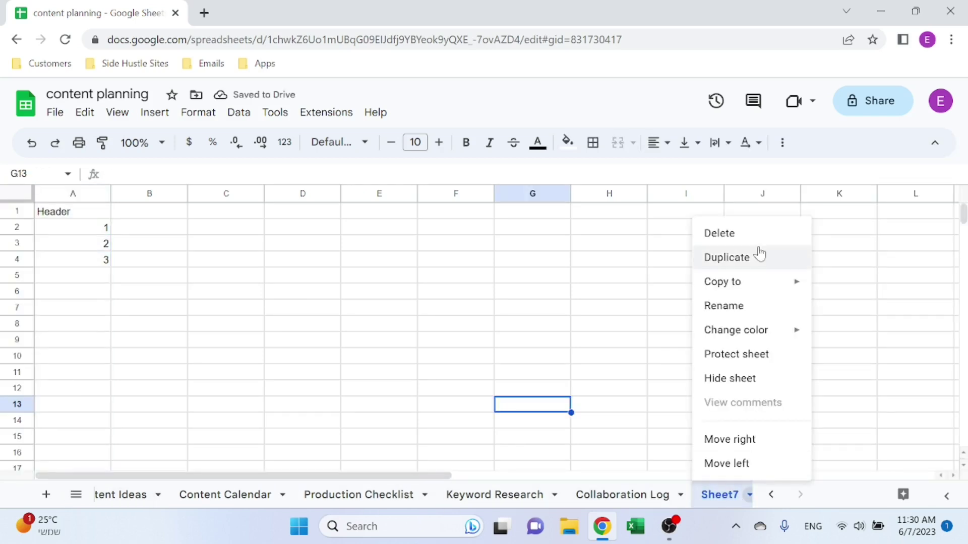
left_click(740, 234)
left_click(647, 323)
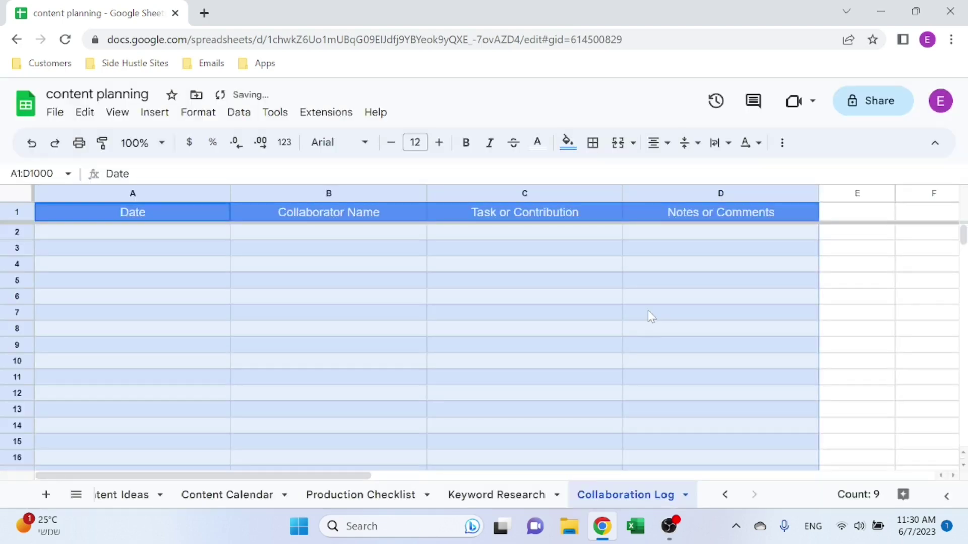
left_click(464, 330)
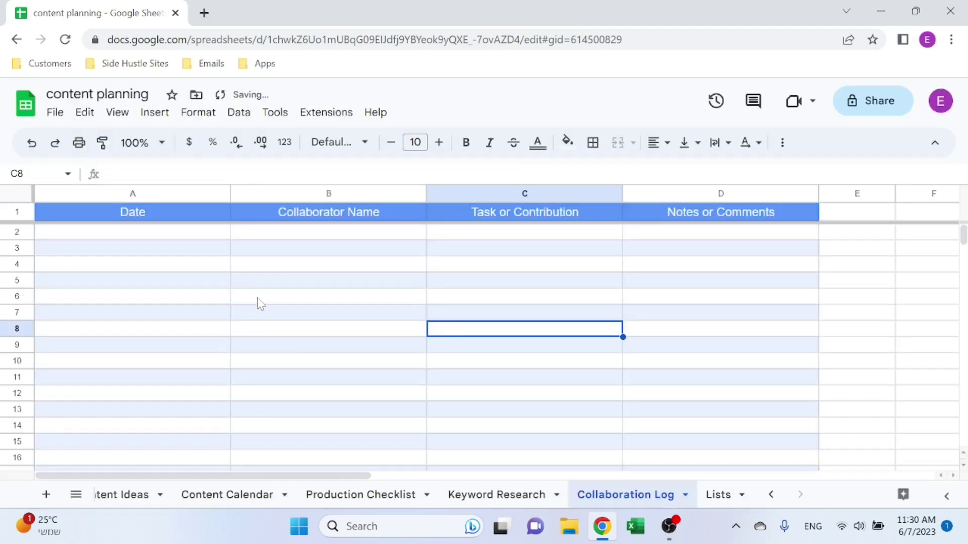
left_click(770, 494)
left_click(151, 496)
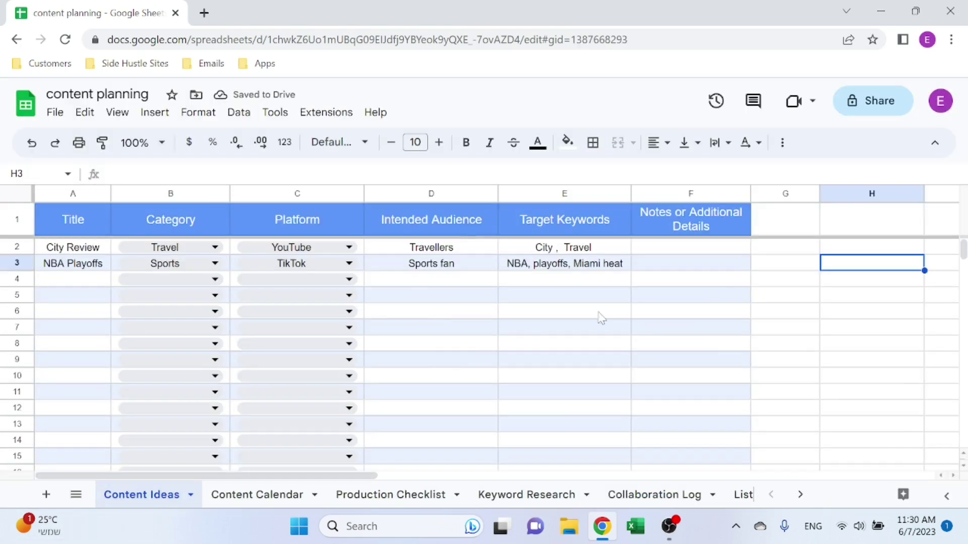
left_click(790, 302)
left_click(790, 287)
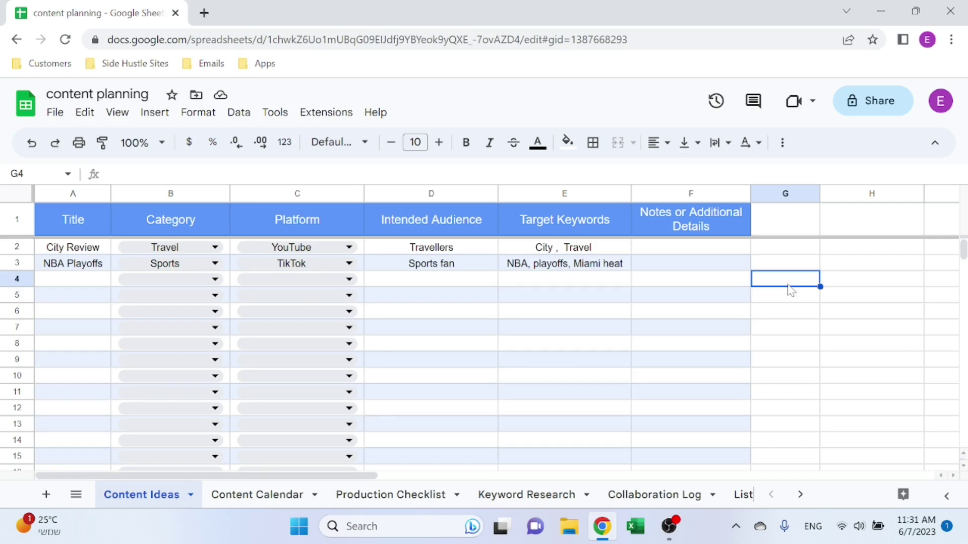